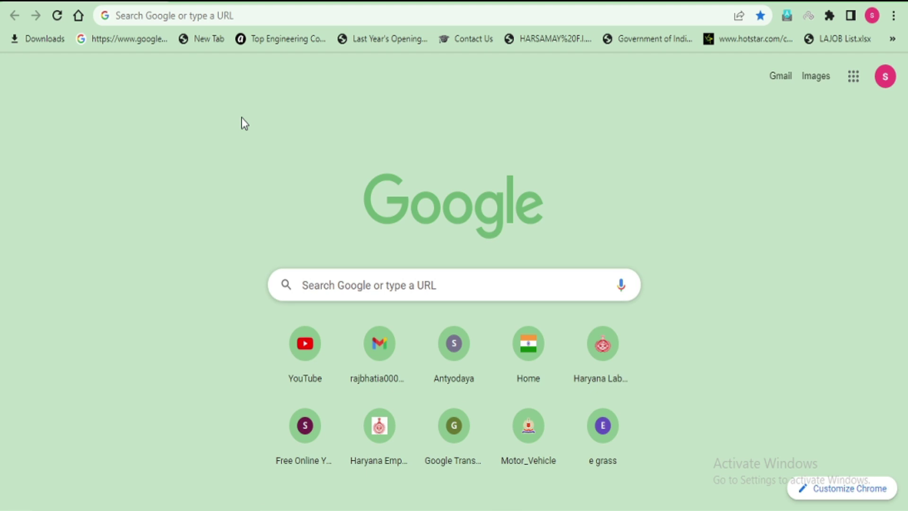
Search Google for 'nsdl' and highlight the 'Online PAN application - NSDL' result
click(188, 14)
text(nsdl)
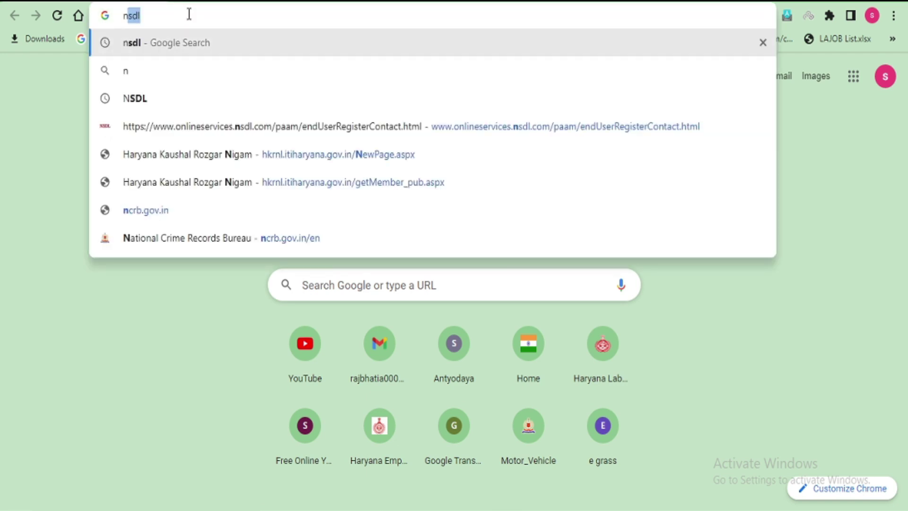
key(Return)
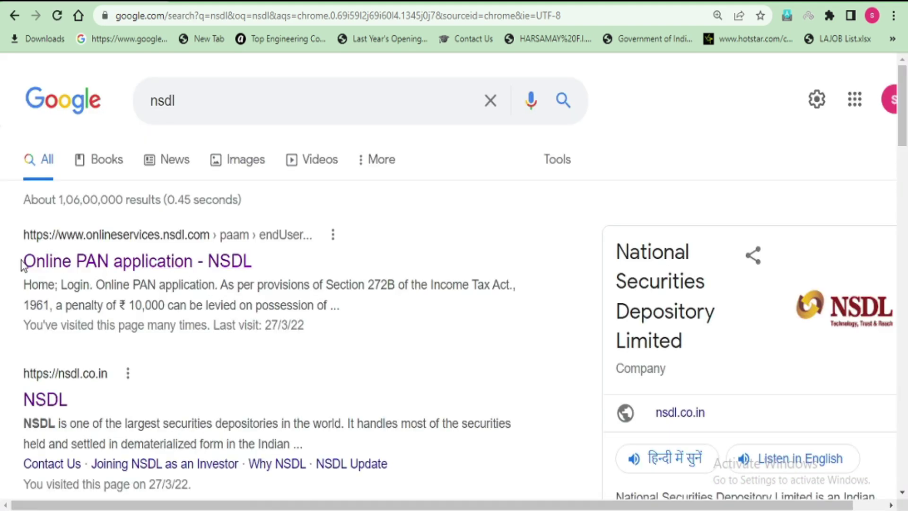
drag(23, 263, 272, 269)
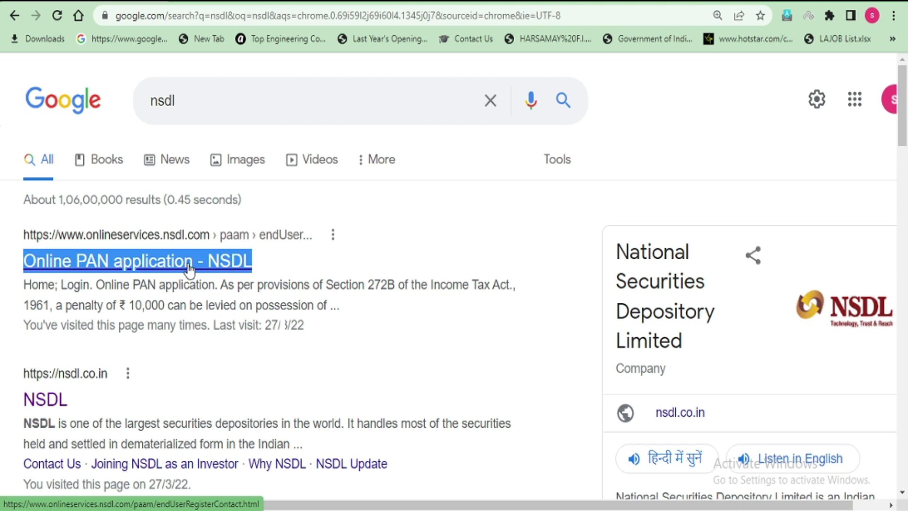
Open the Online PAN application - NSDL page from the search results
click(174, 263)
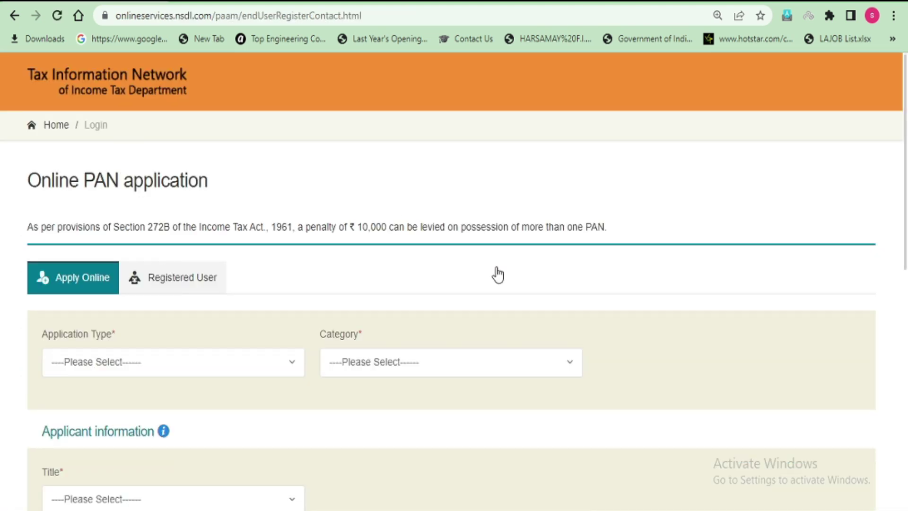
scroll(498, 274, down, 10)
scroll(479, 284, up, 10)
scroll(330, 328, down, 2)
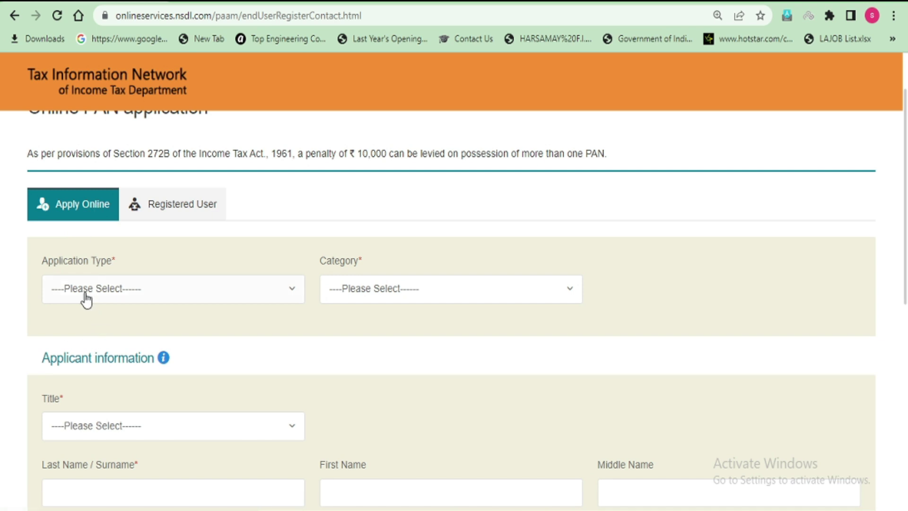
Set Application Type to 'Changes or Correction in existing PAN Data / Reprint'
drag(36, 266, 119, 269)
click(220, 296)
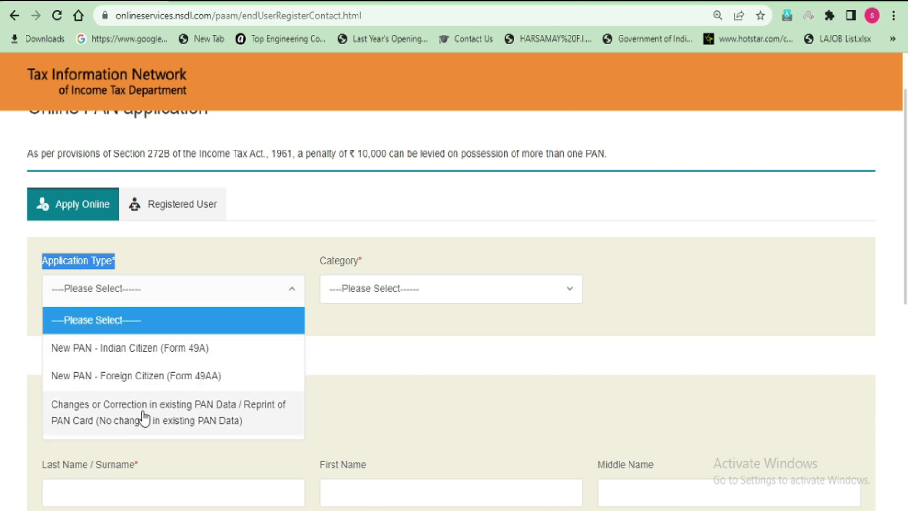
click(185, 411)
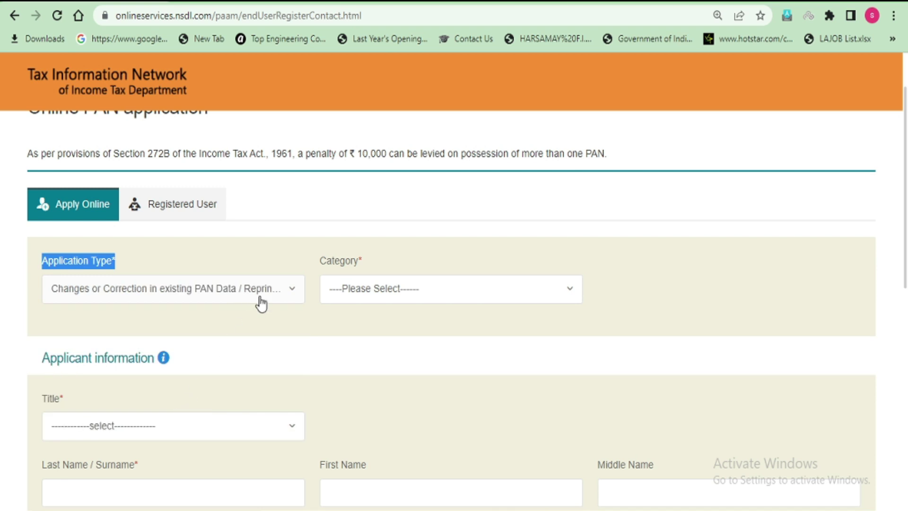
click(529, 298)
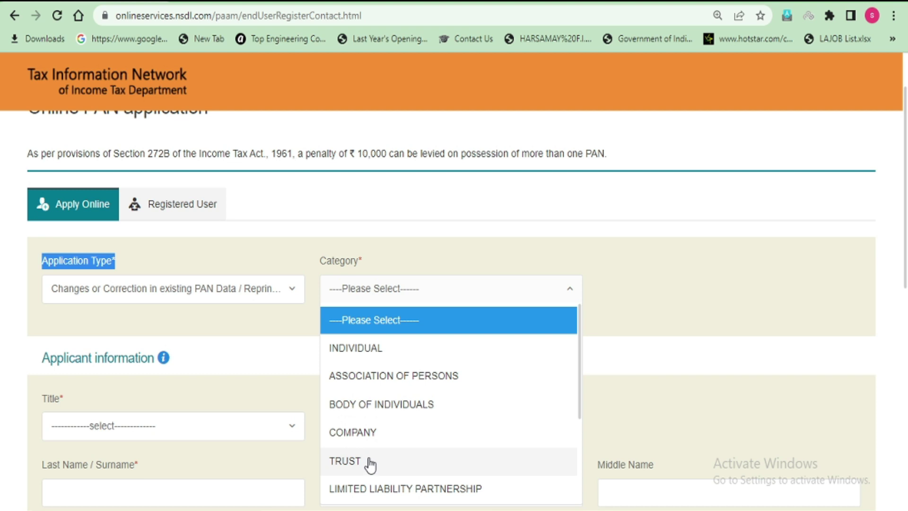
Set the applicant Category to INDIVIDUAL and the Title to Shri
click(359, 352)
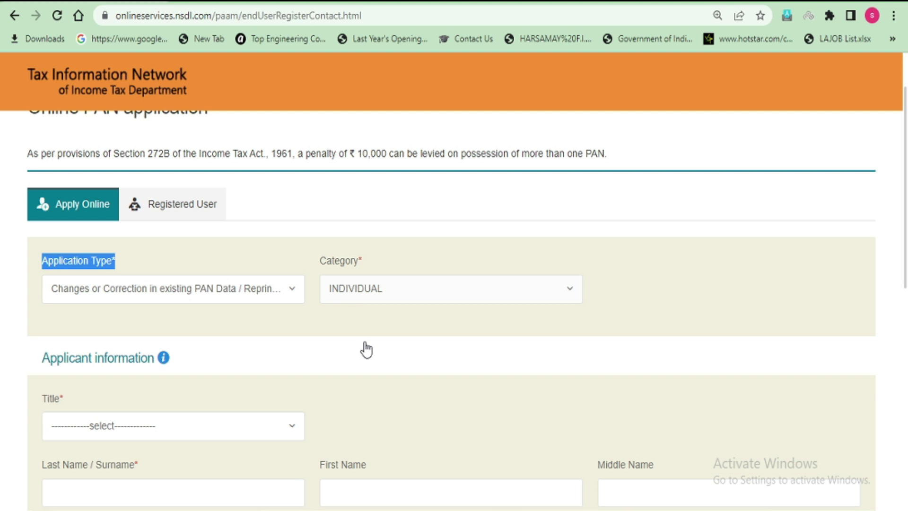
scroll(284, 369, down, 3)
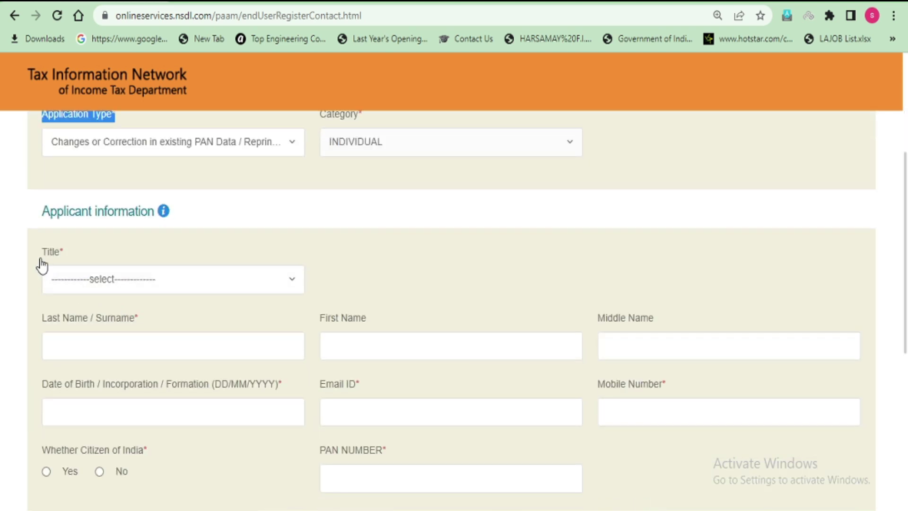
click(194, 289)
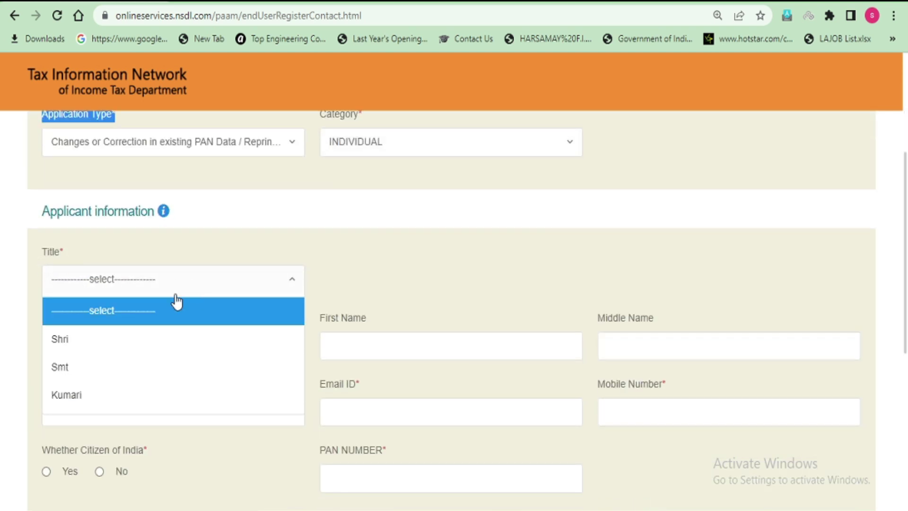
click(69, 342)
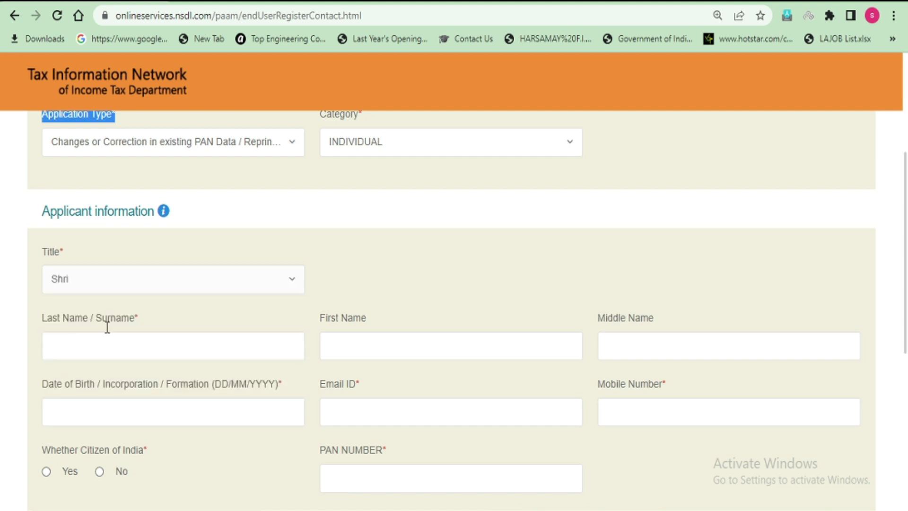
Point out the Last Name, First Name and Middle Name fields
scroll(379, 293, down, 2)
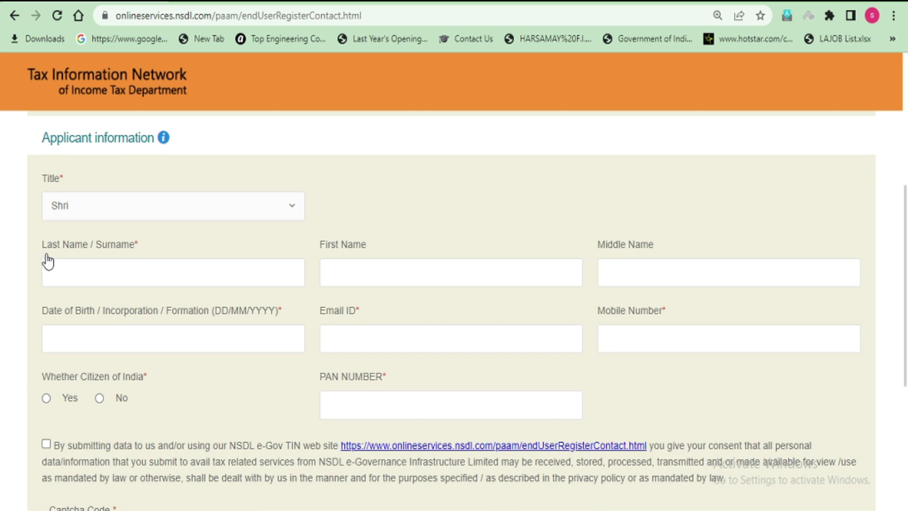
drag(39, 245, 142, 248)
drag(316, 244, 379, 251)
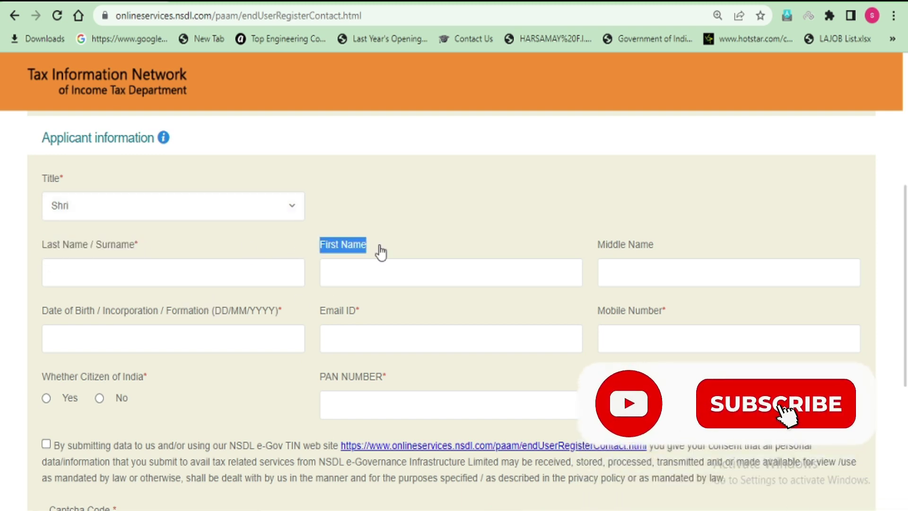
drag(594, 246, 667, 251)
click(666, 203)
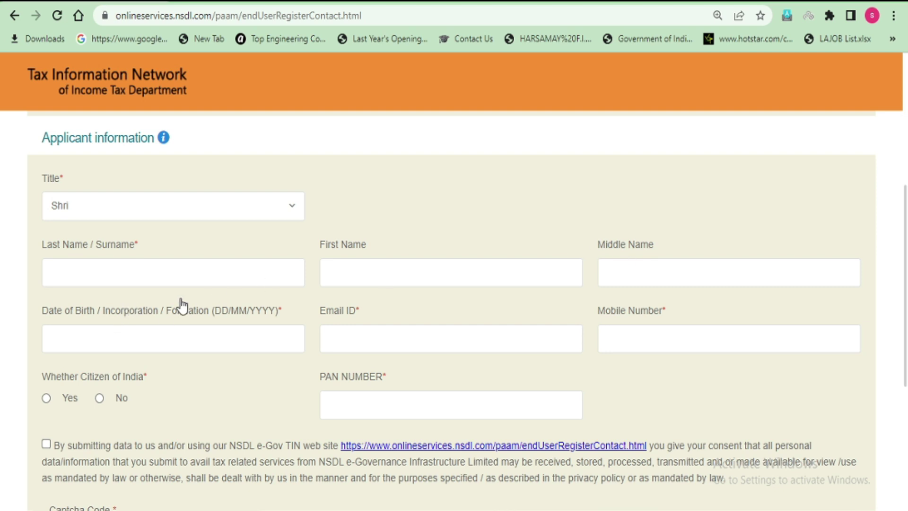
Enter the applicant's surname, first name and middle name
click(66, 271)
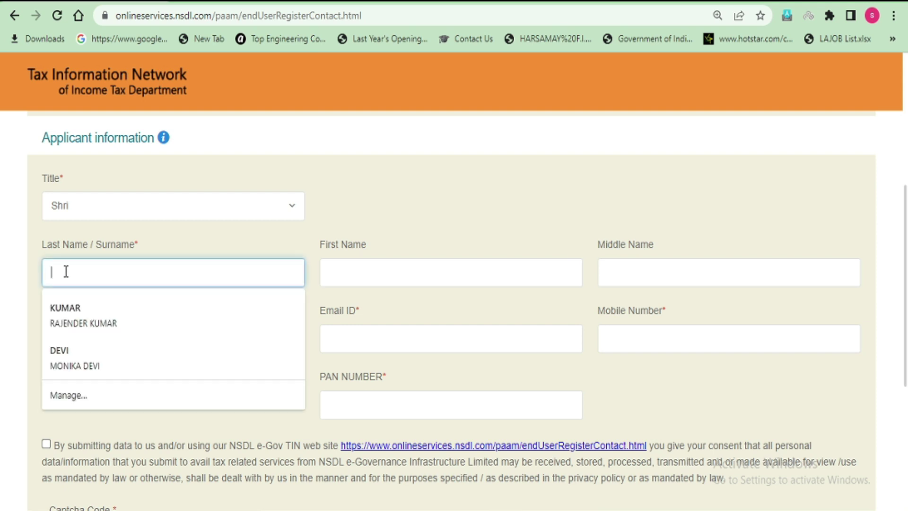
text(HS)
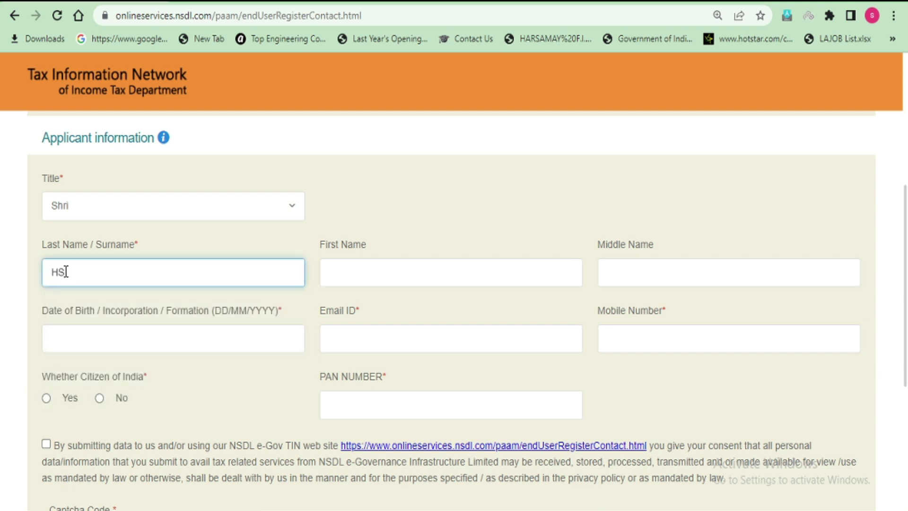
text(HARMA)
key(Tab)
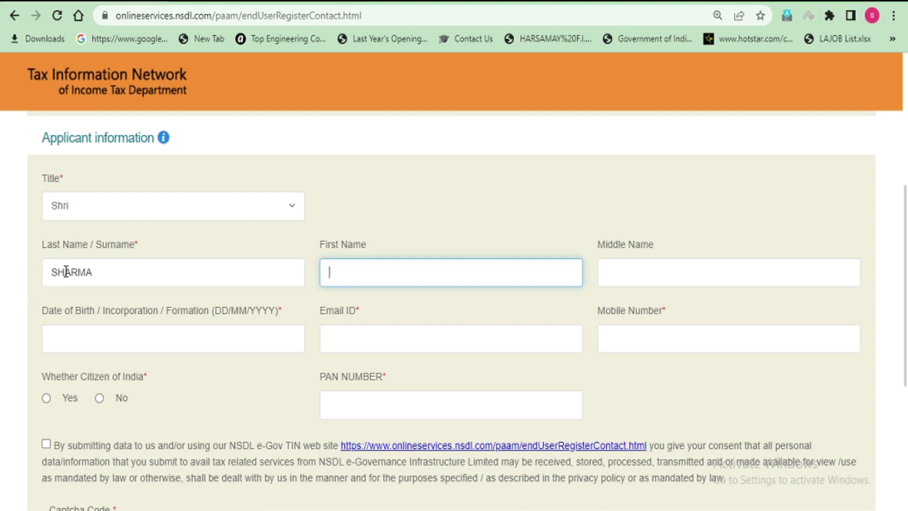
text(XYZ)
key(Tab)
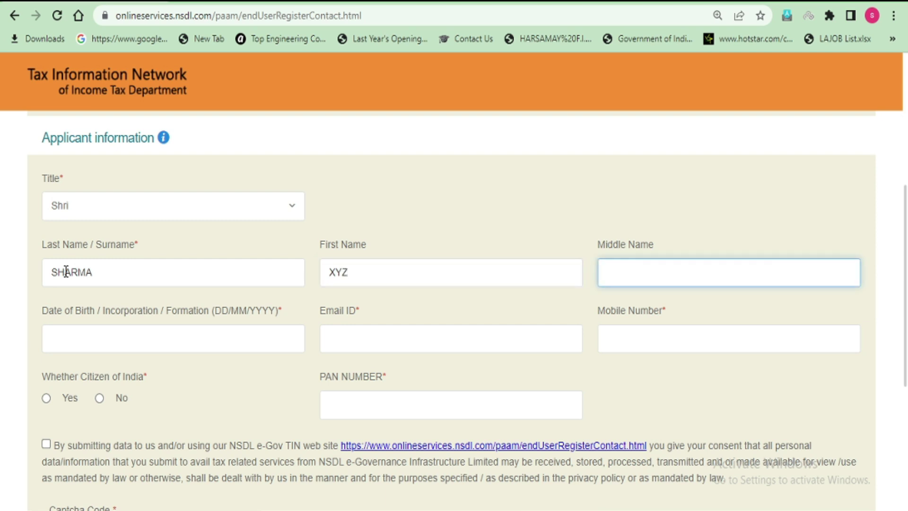
text(KUMAR)
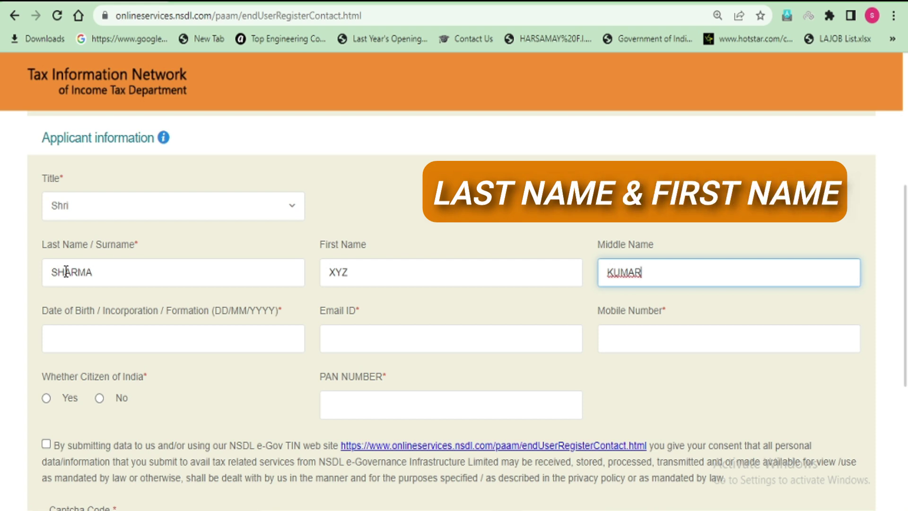
Choose the applicant's birth year in the date-of-birth picker
click(67, 338)
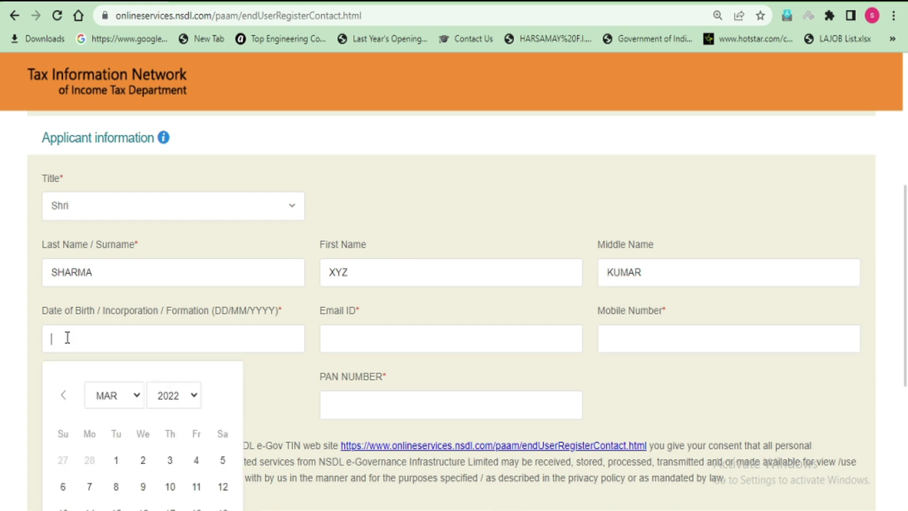
click(175, 402)
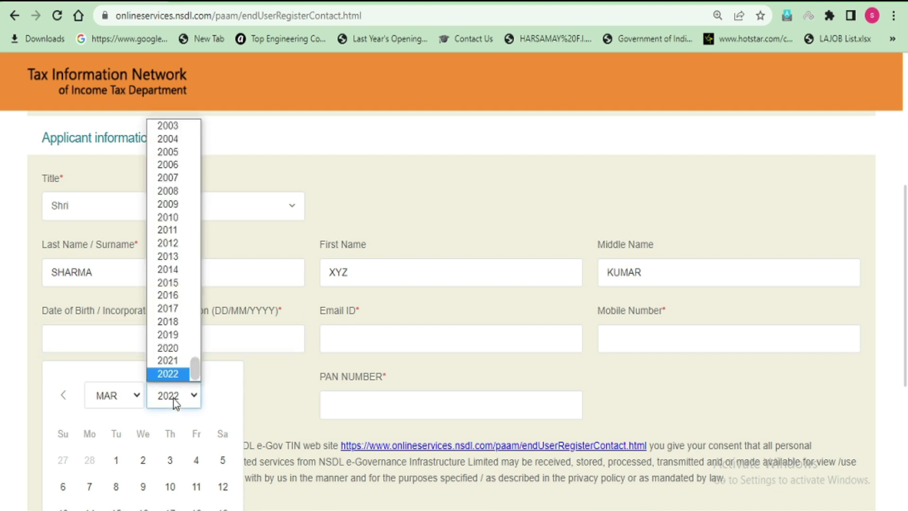
text(1990)
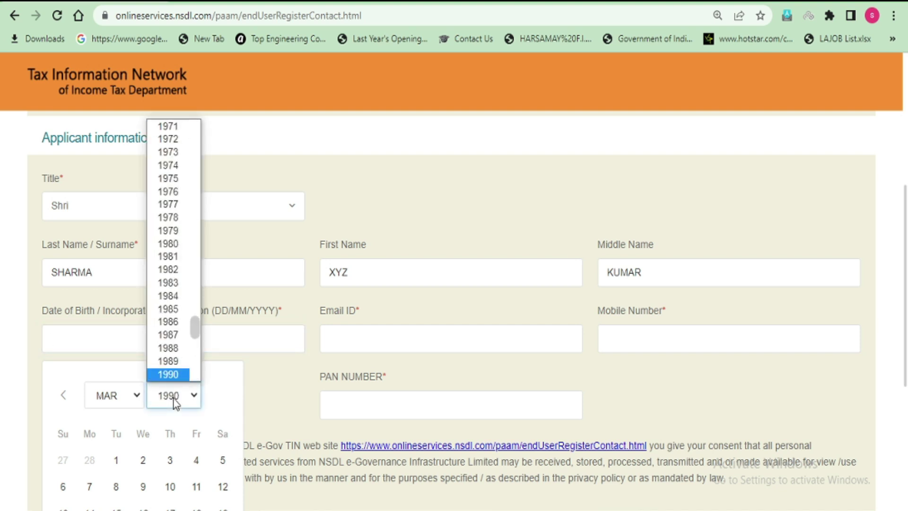
key(Return)
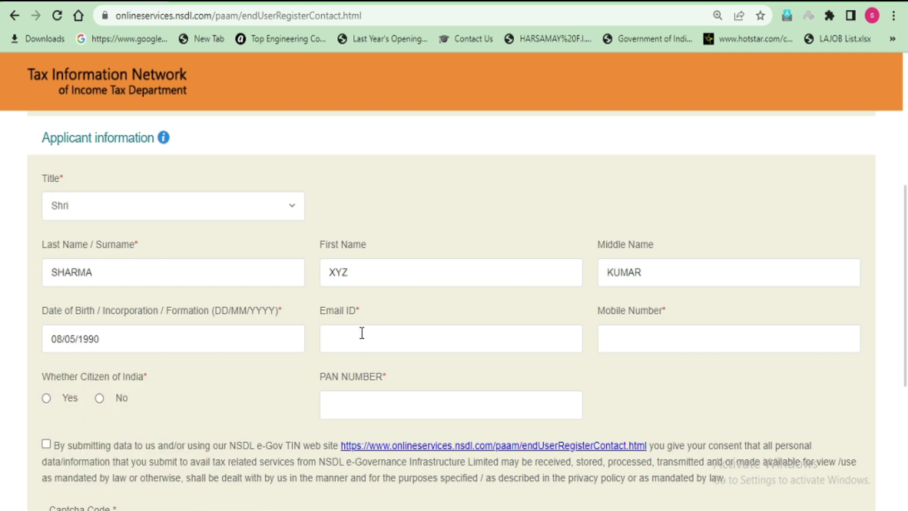
Fill in the applicant's e-mail, mobile number and existing PAN, and mark Indian citizenship Yes
click(352, 339)
text(X)
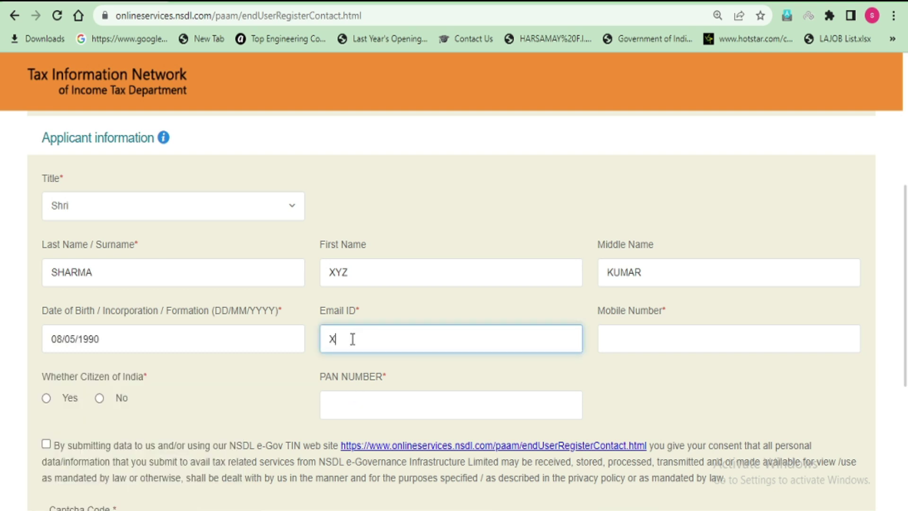
text(YZ@gmail.com)
key(Tab)
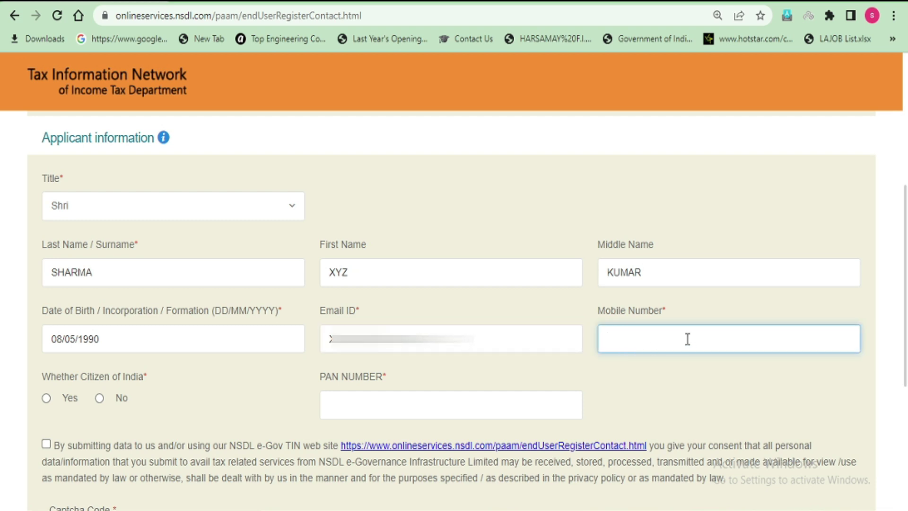
text(1000000000)
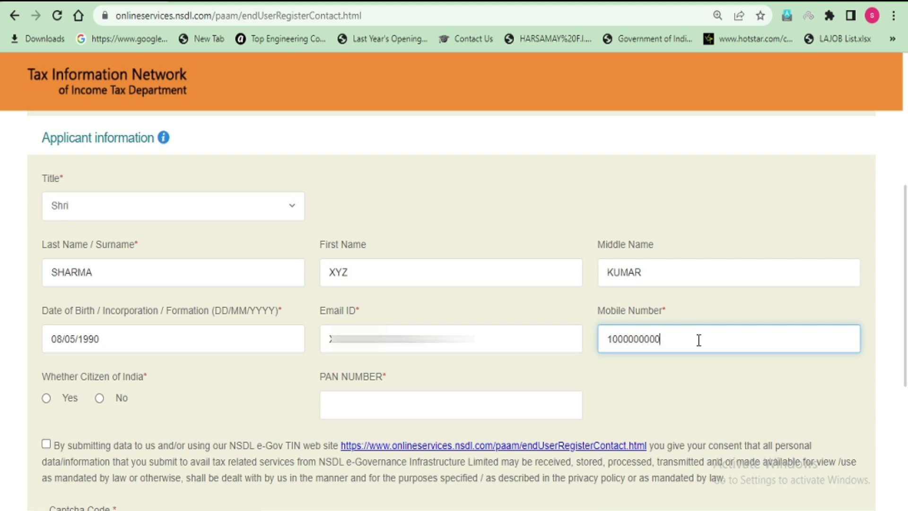
click(338, 405)
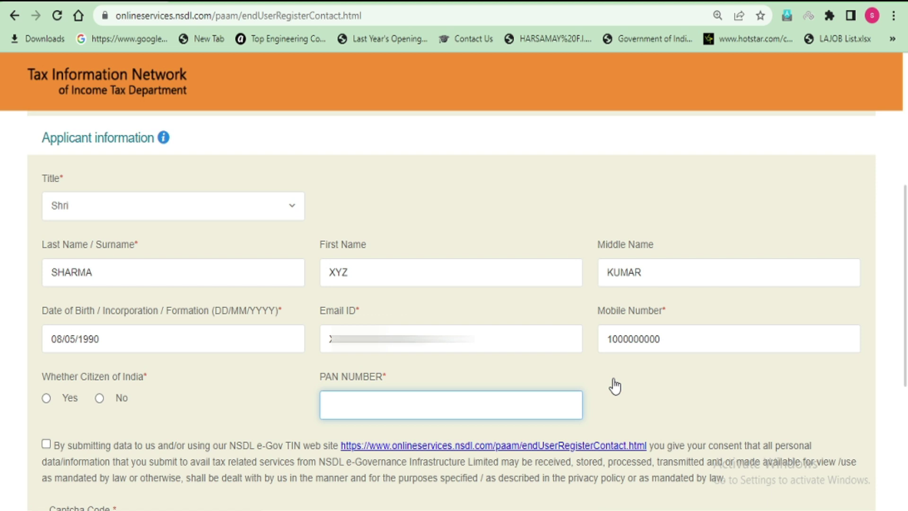
text(DY)
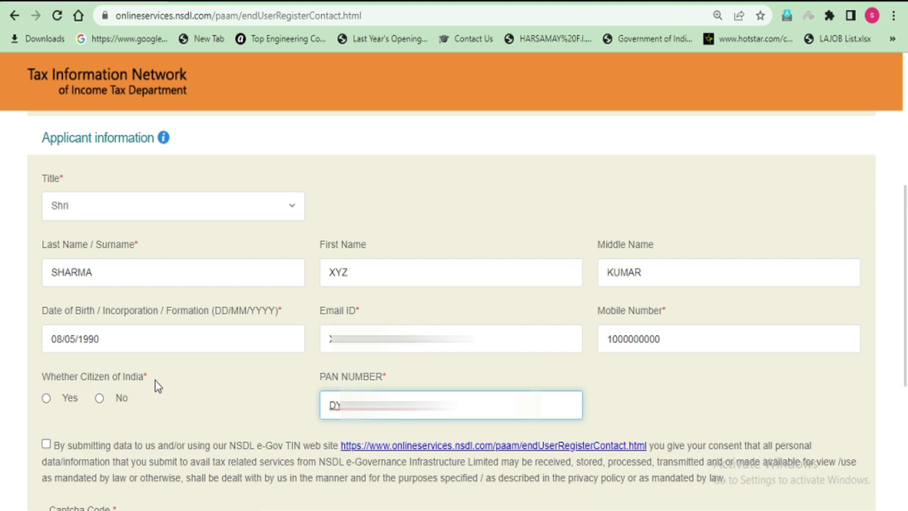
click(46, 398)
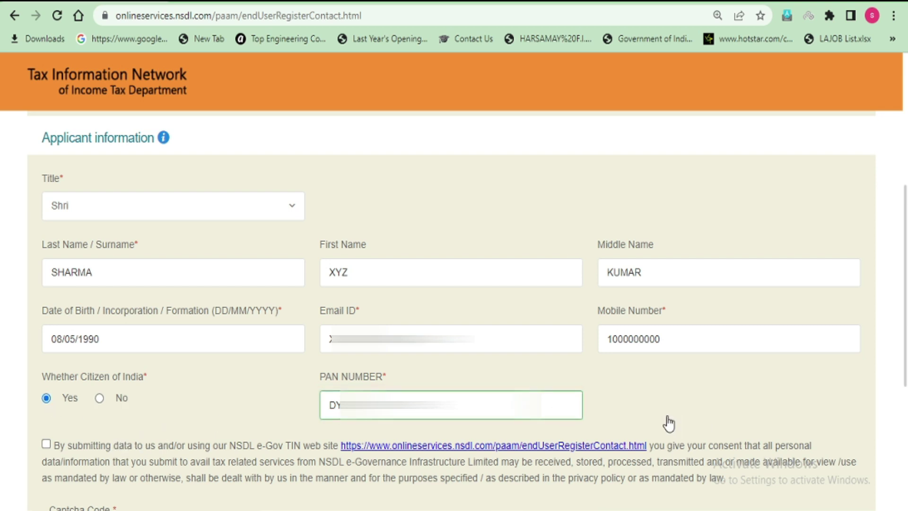
Accept the data-use consent, enter the captcha and submit the registration
click(46, 444)
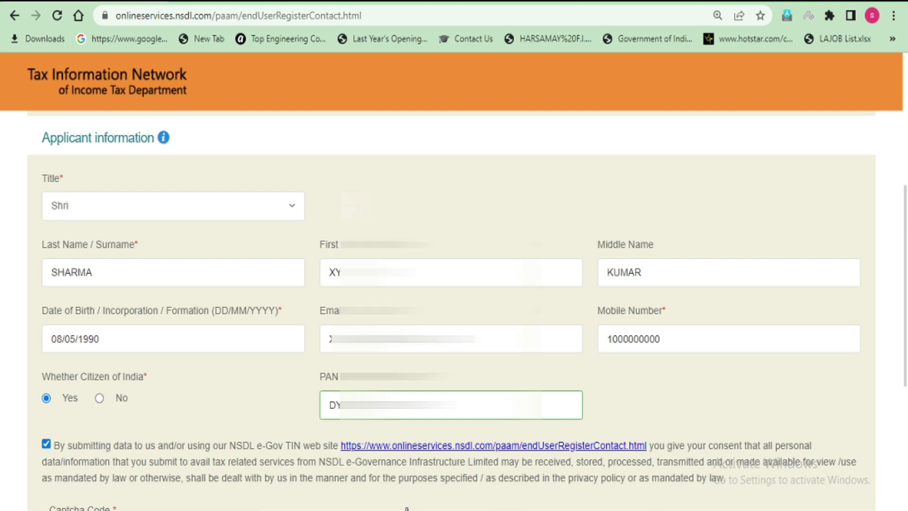
scroll(46, 444, down, 5)
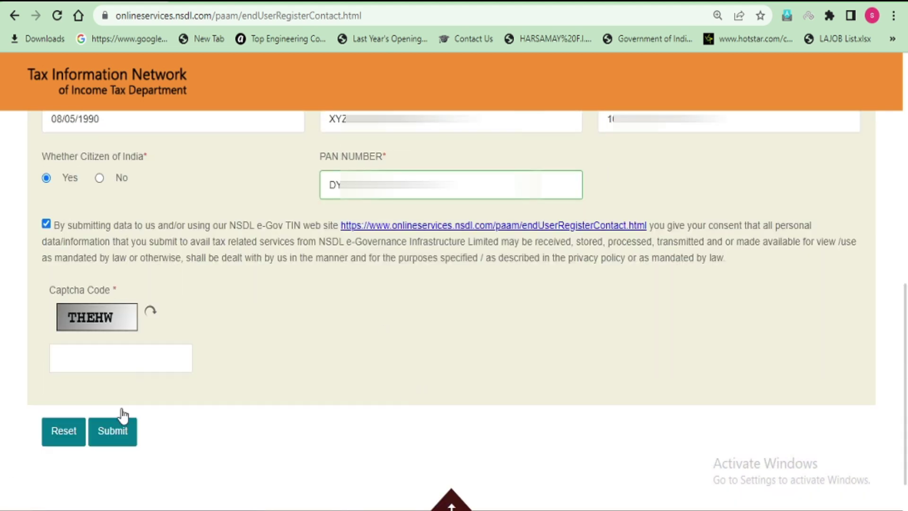
click(82, 359)
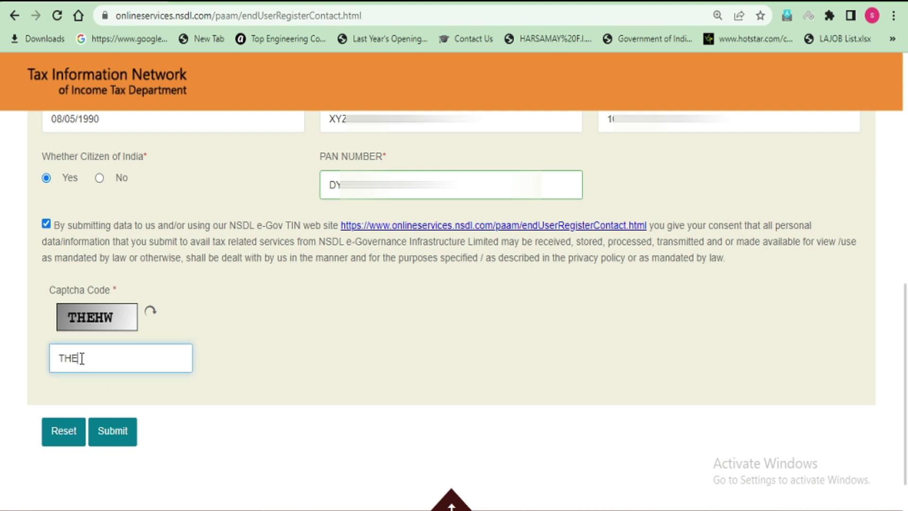
click(121, 442)
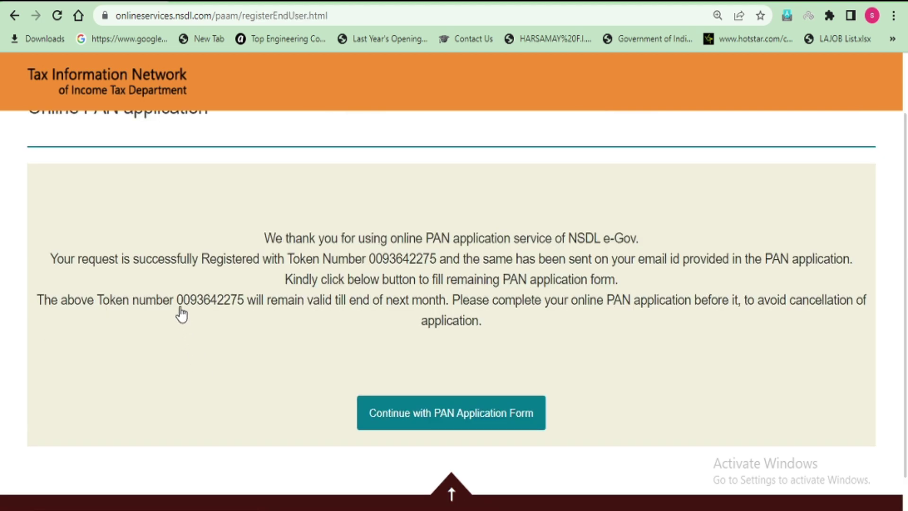
Review the token number shown on the confirmation page
scroll(178, 314, up, 2)
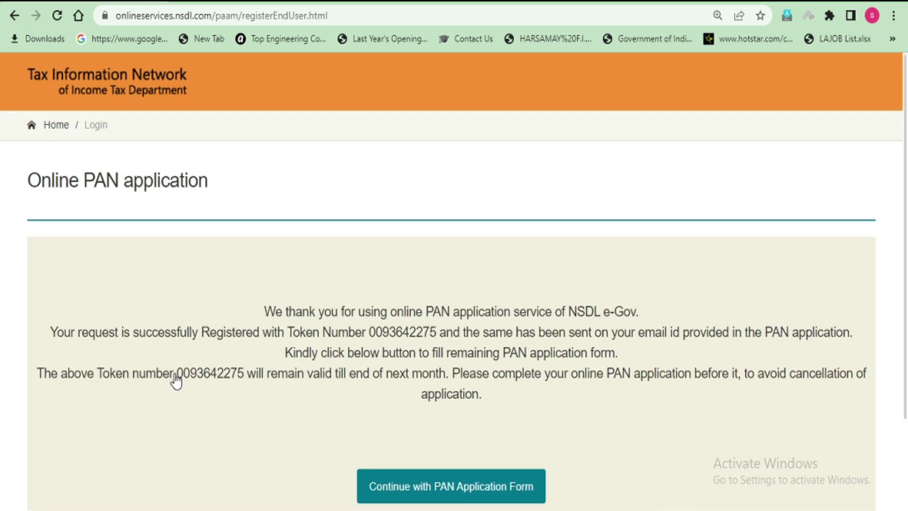
drag(175, 378, 242, 379)
click(224, 436)
Continue to the full PAN correction application form
click(480, 497)
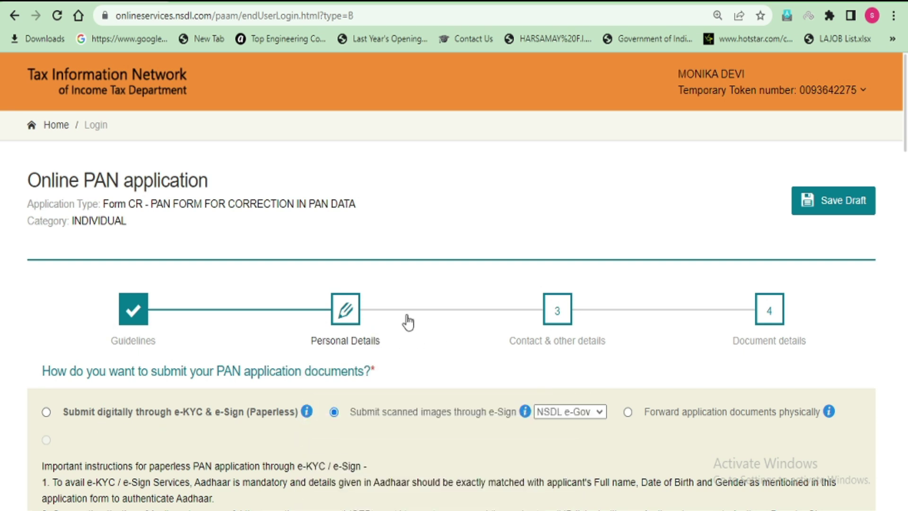
scroll(408, 321, down, 2)
scroll(409, 318, down, 2)
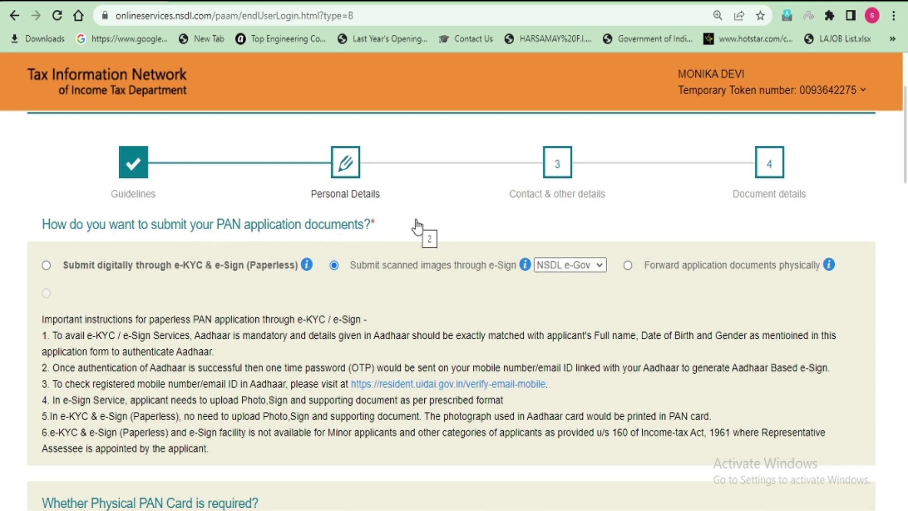
Compare the submission modes and settle on scanned images through e-Sign with NSDL e-Gov
click(47, 266)
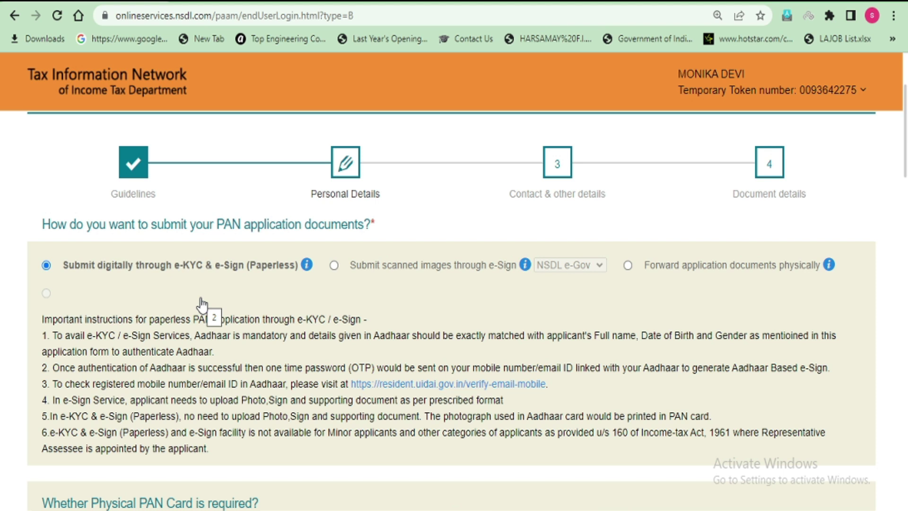
click(334, 266)
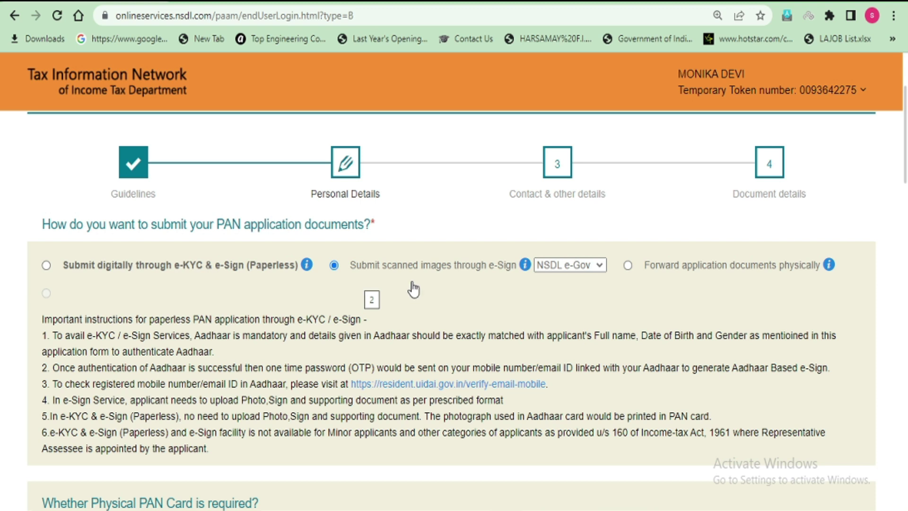
click(628, 266)
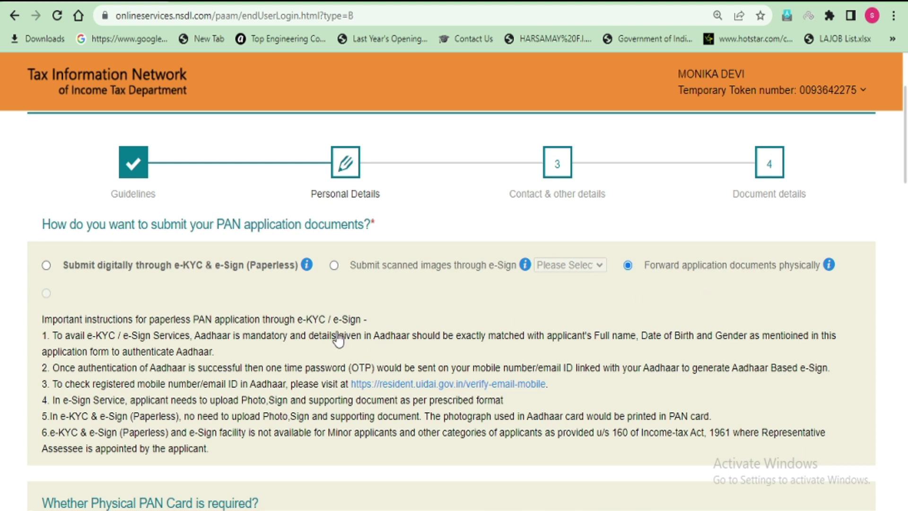
click(335, 265)
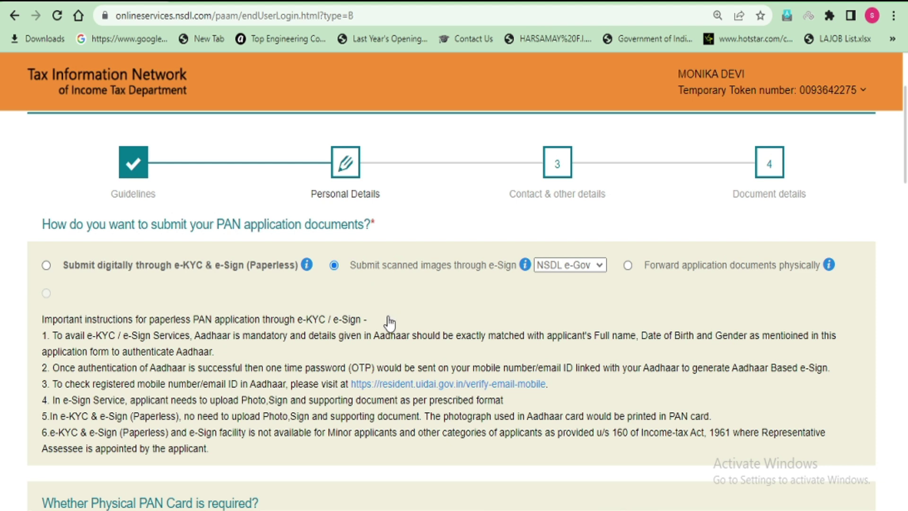
Scroll past the Physical PAN Card question down to the Aadhaar Number section
scroll(372, 354, down, 2)
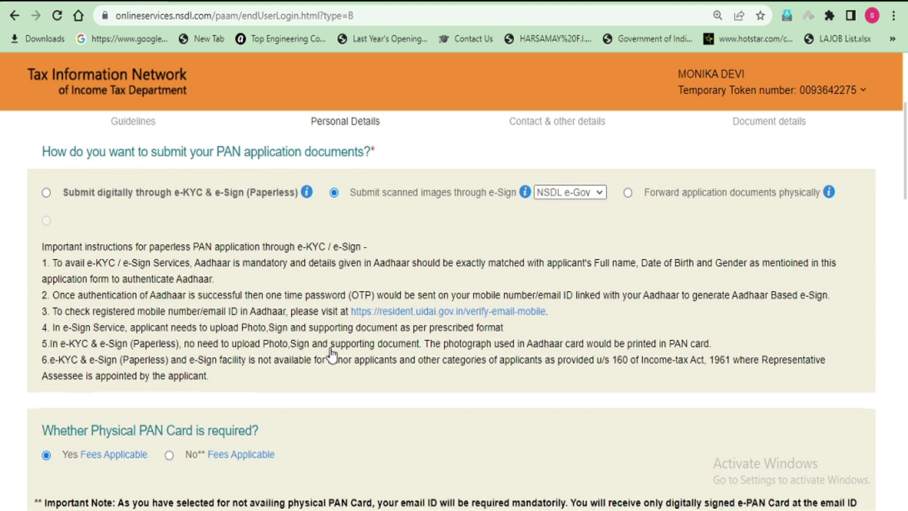
scroll(371, 341, up, 2)
scroll(369, 326, down, 2)
scroll(368, 323, down, 5)
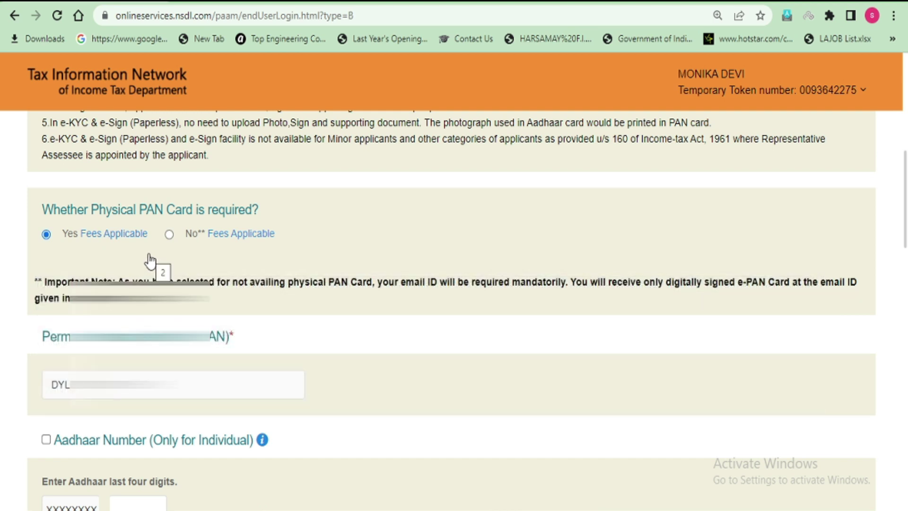
scroll(403, 355, down, 2)
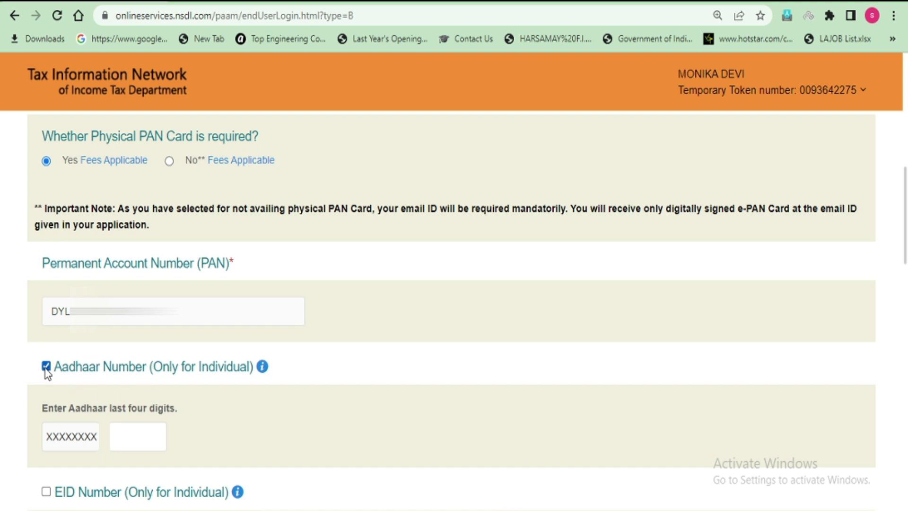
Enter the last four digits of the applicant's Aadhaar number
click(132, 438)
scroll(99, 394, down, 5)
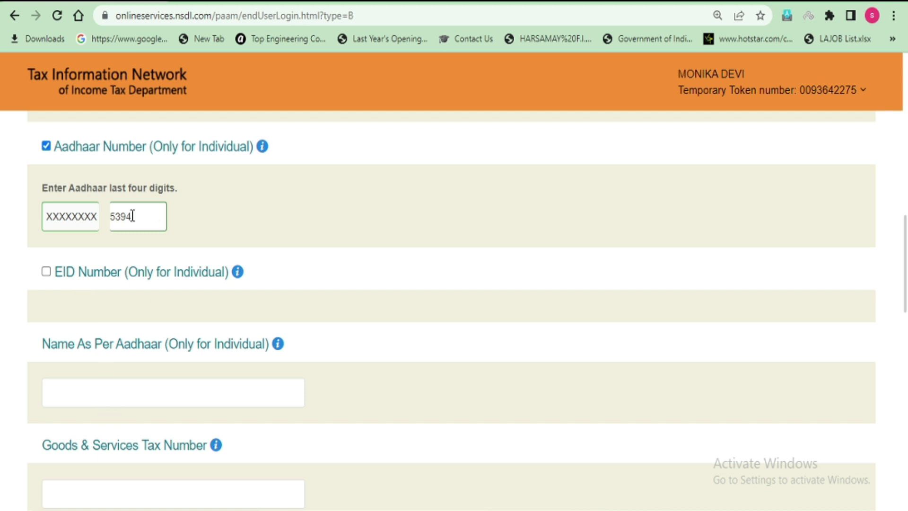
drag(125, 217, 110, 217)
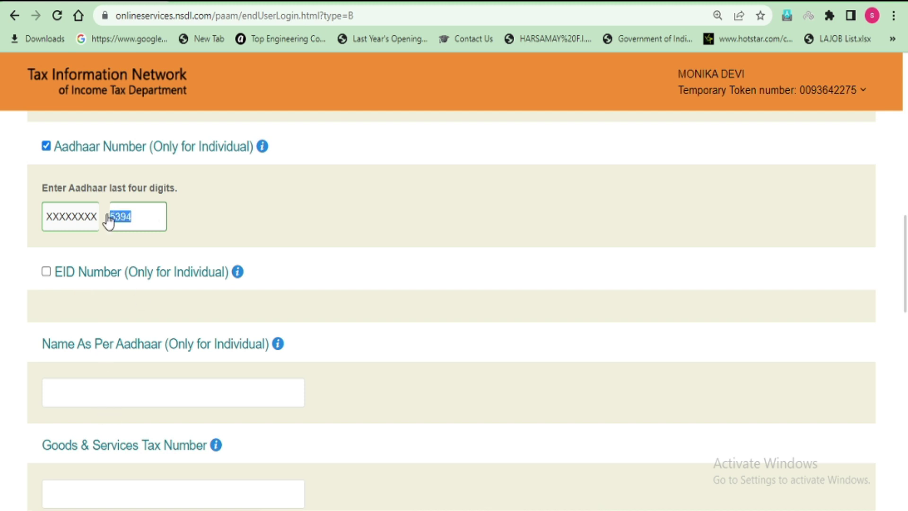
Fill in the applicant's name as per Aadhaar
click(71, 392)
click(432, 390)
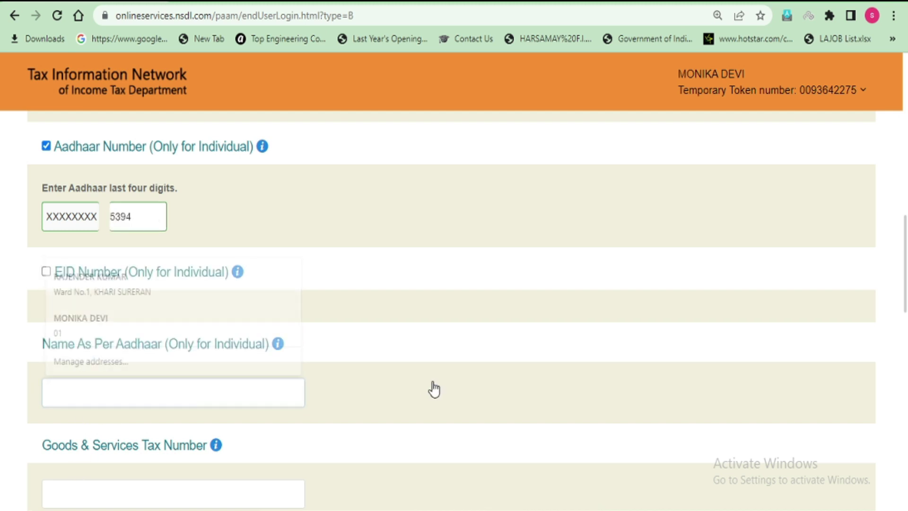
click(154, 394)
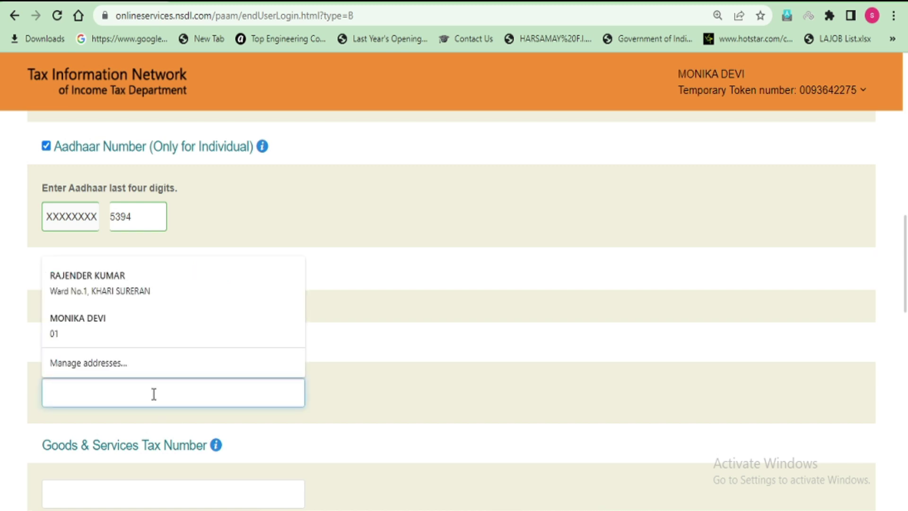
text(MONIKA )
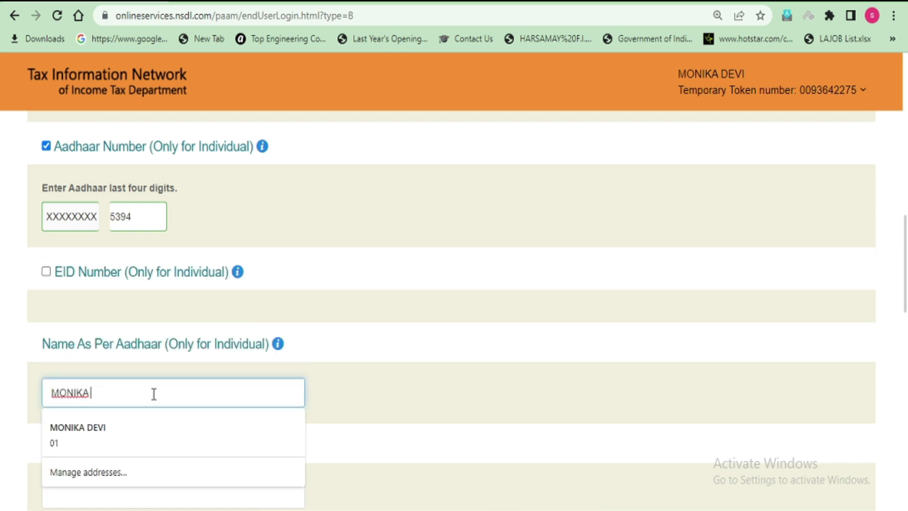
text(D)
scroll(443, 294, down, 8)
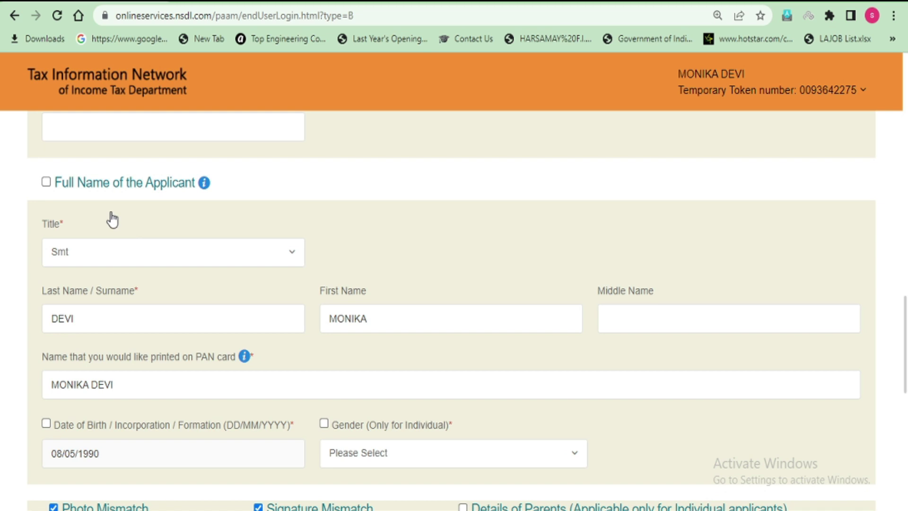
Mark Full Name and Gender for correction with gender Female, unticking Date of Birth
click(45, 183)
scroll(231, 260, down, 3)
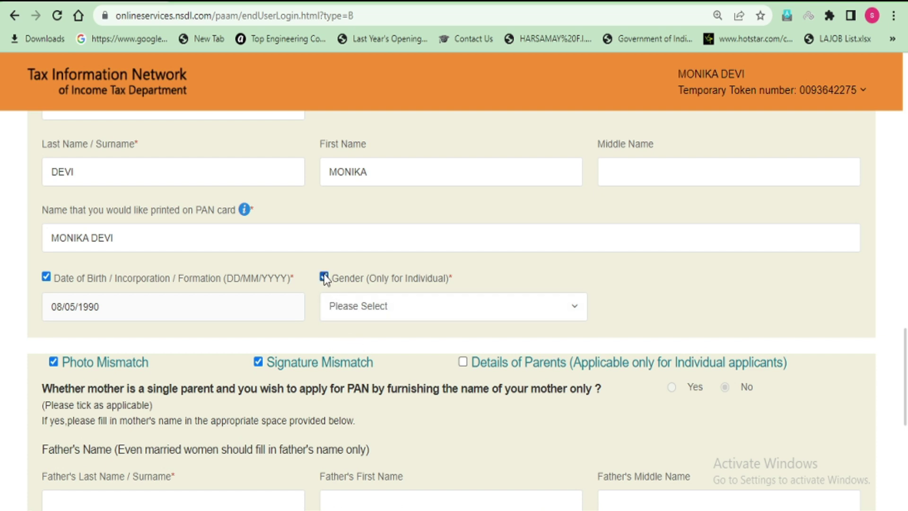
click(398, 310)
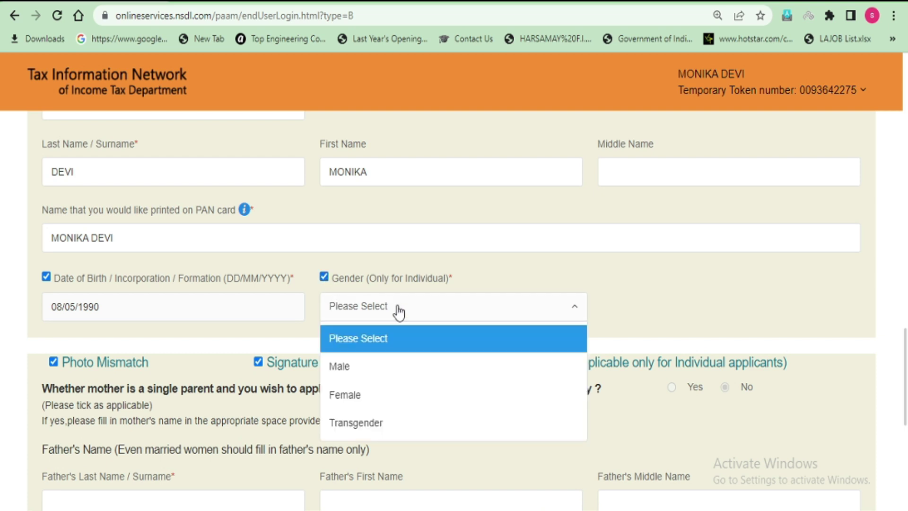
click(360, 395)
click(46, 276)
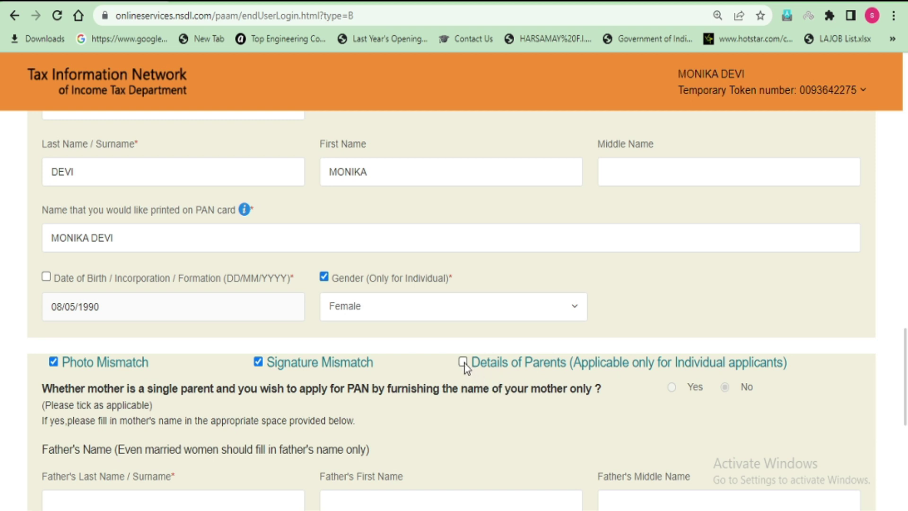
Review the parents' name fields and keep the father's name for printing on the card
scroll(236, 464, down, 2)
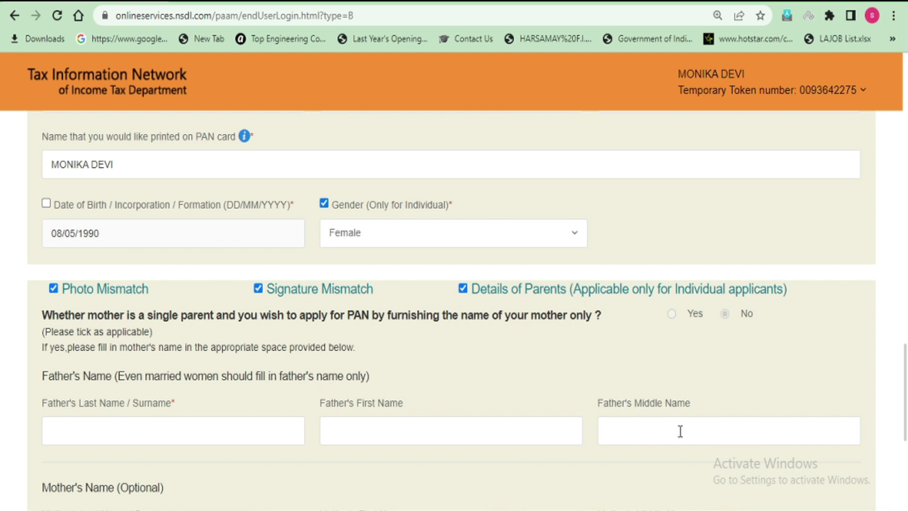
click(106, 431)
scroll(102, 329, down, 4)
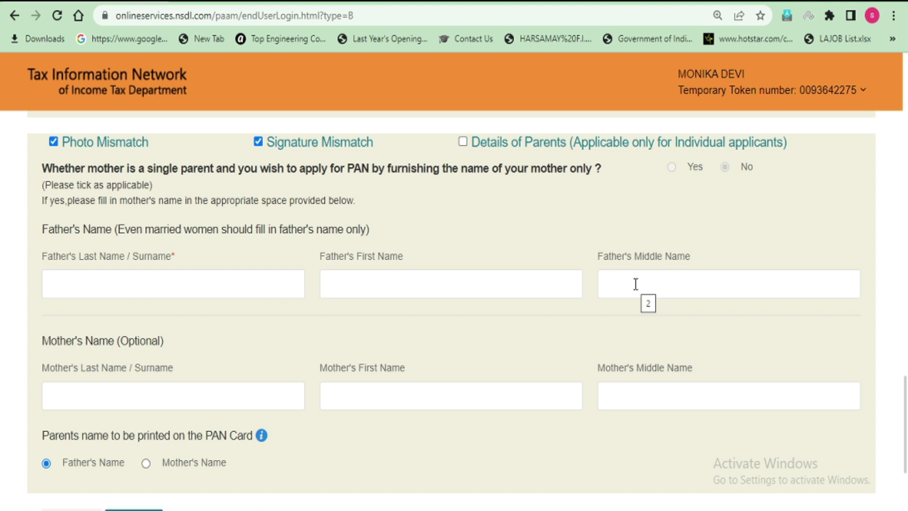
drag(38, 347, 197, 348)
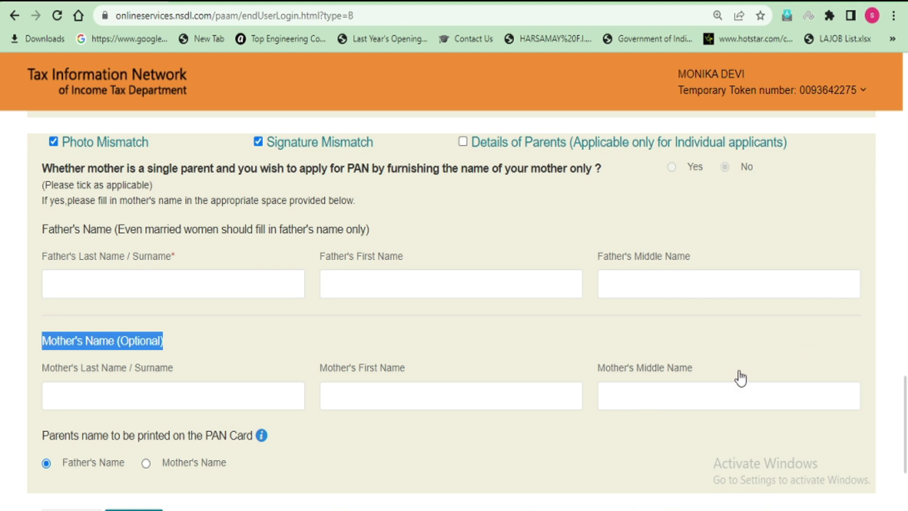
scroll(256, 446, down, 2)
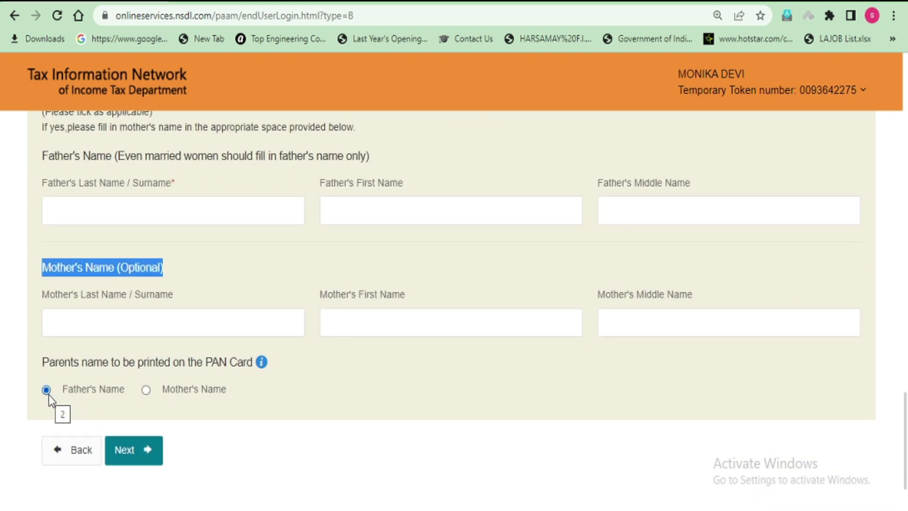
click(147, 392)
click(48, 394)
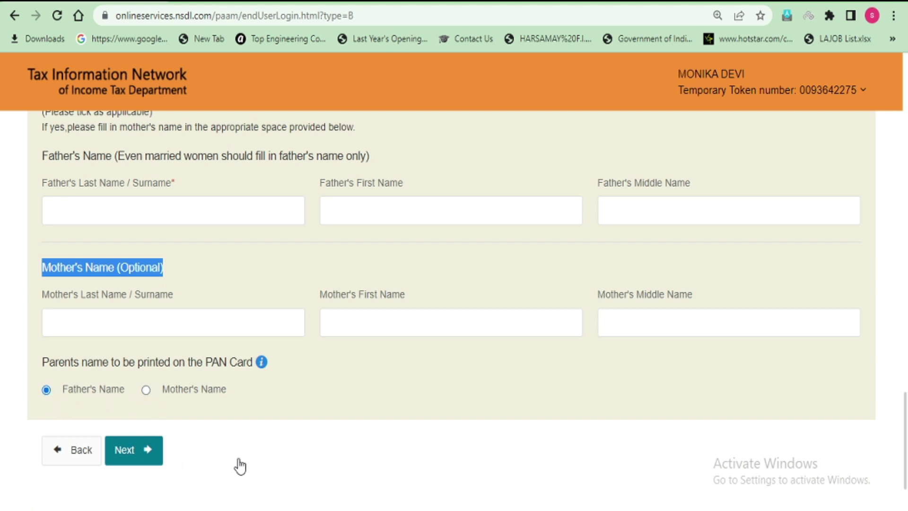
click(181, 456)
Move to Contact & other details and choose Residence as the communication address
click(124, 459)
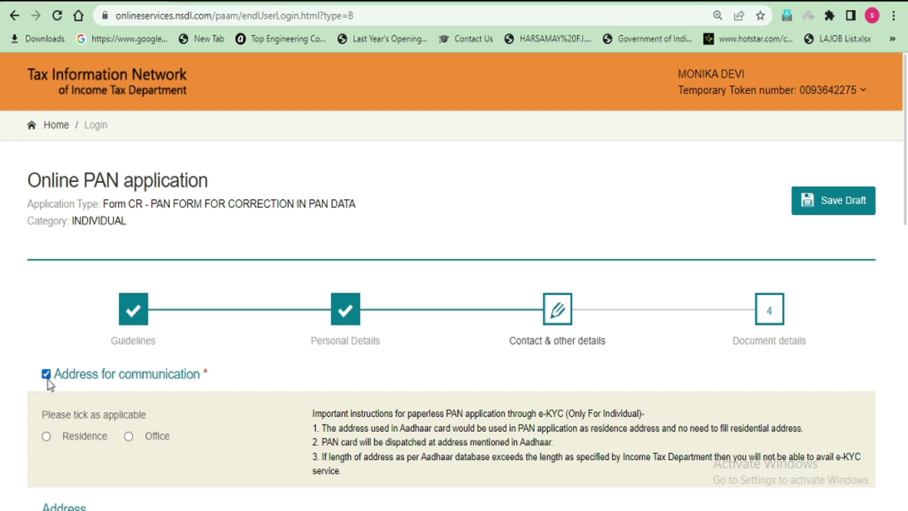
click(46, 436)
scroll(258, 455, down, 6)
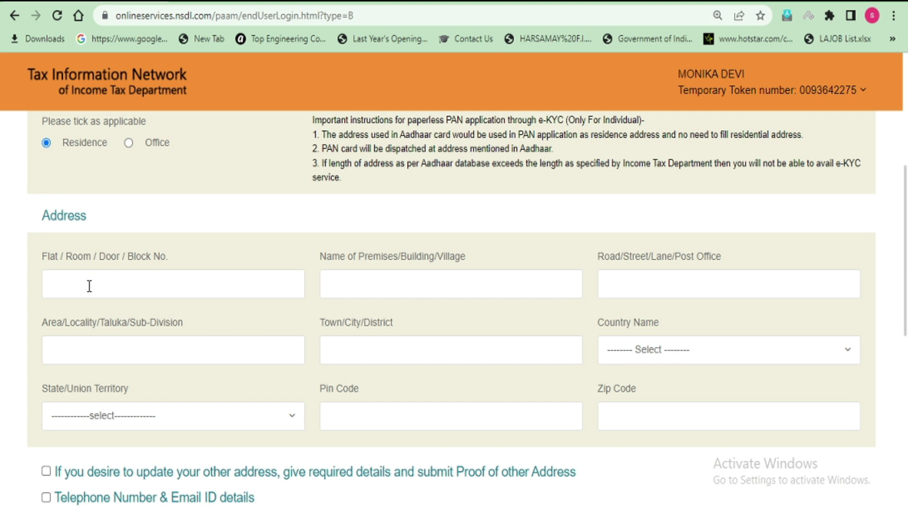
Point out the flat, premises, road, area and Town/City/District address fields
drag(169, 259, 99, 259)
drag(320, 256, 478, 258)
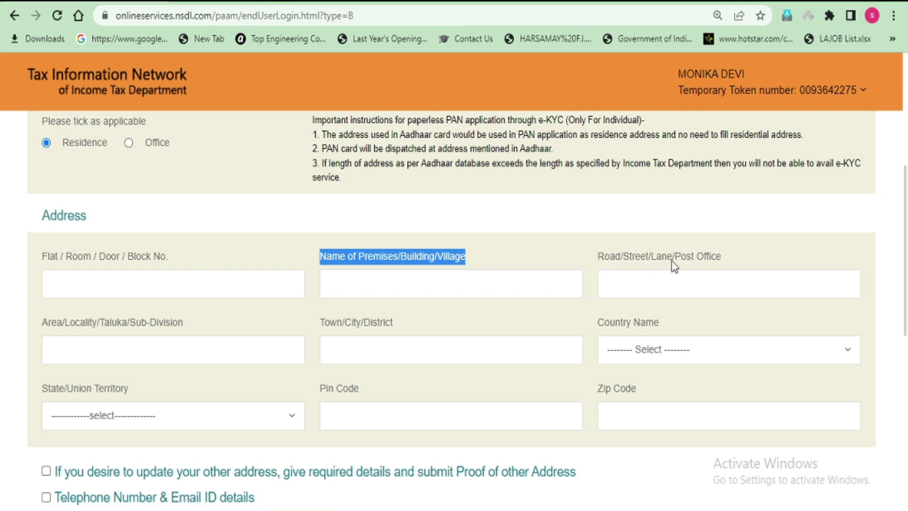
drag(606, 256, 723, 257)
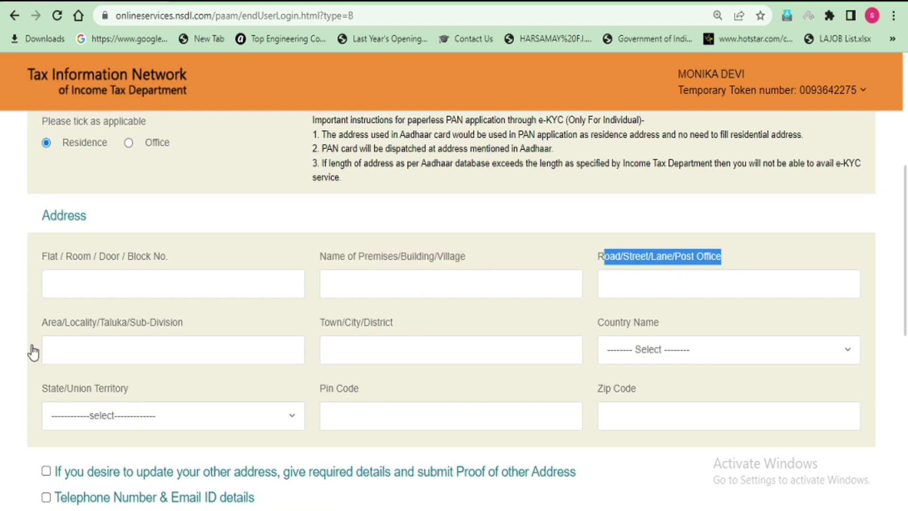
drag(49, 325, 186, 326)
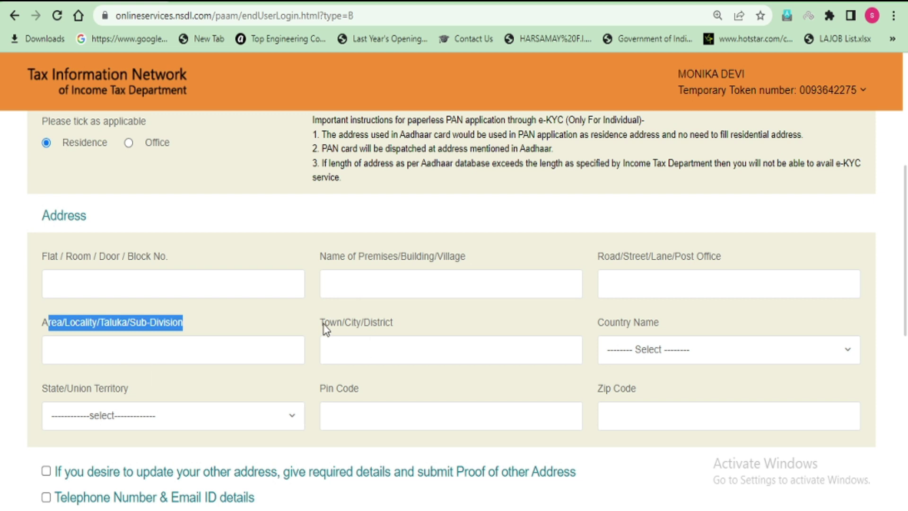
drag(323, 324, 415, 328)
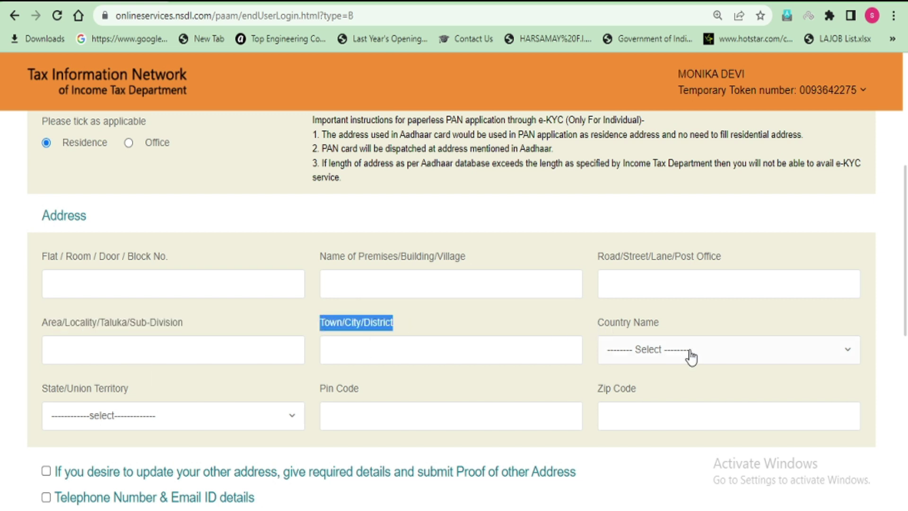
Set the address Country Name to INDIA and State/Union Territory to HARYANA
click(690, 354)
text(india)
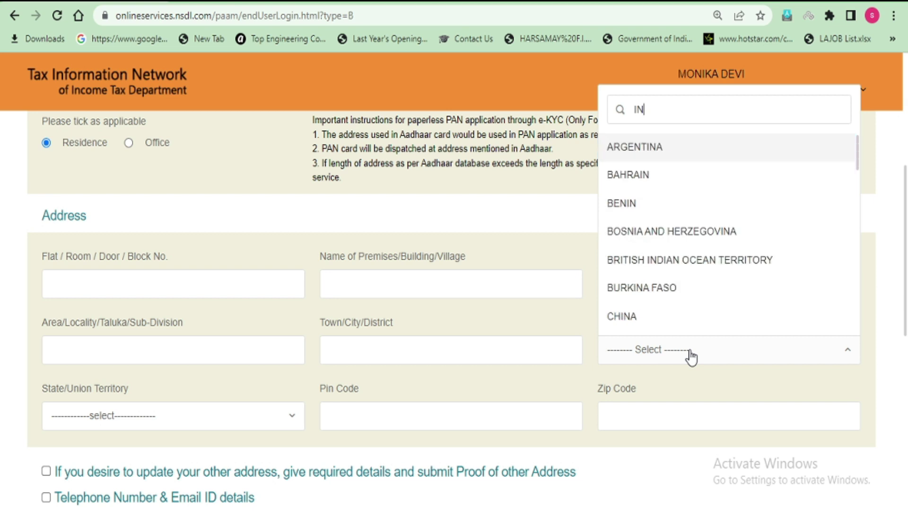
key(Return)
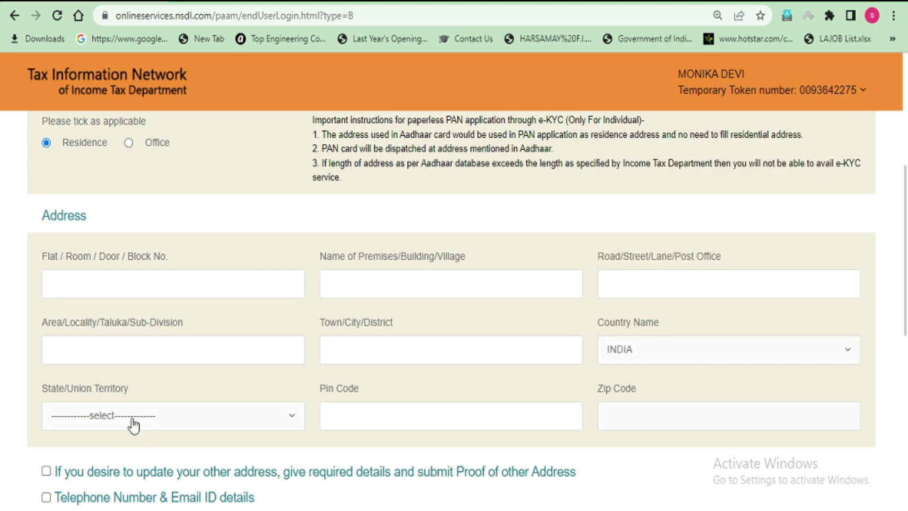
click(134, 425)
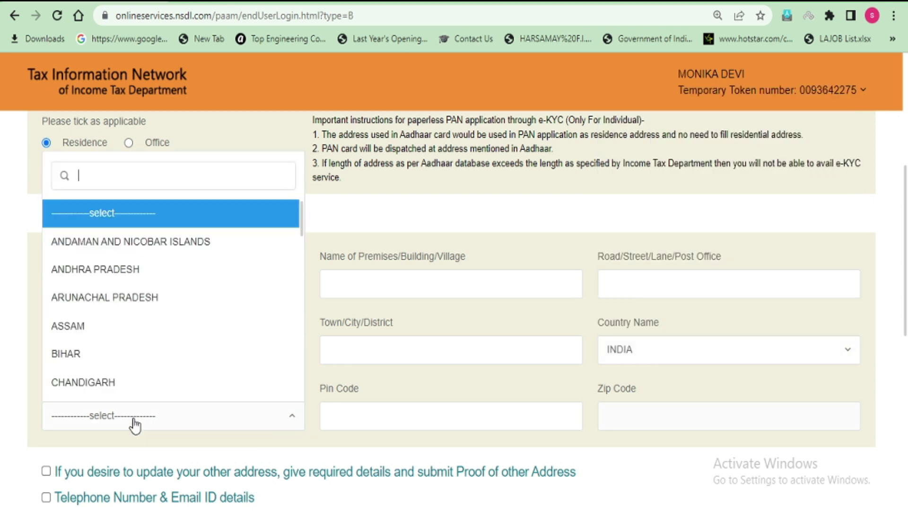
text(HARYANA)
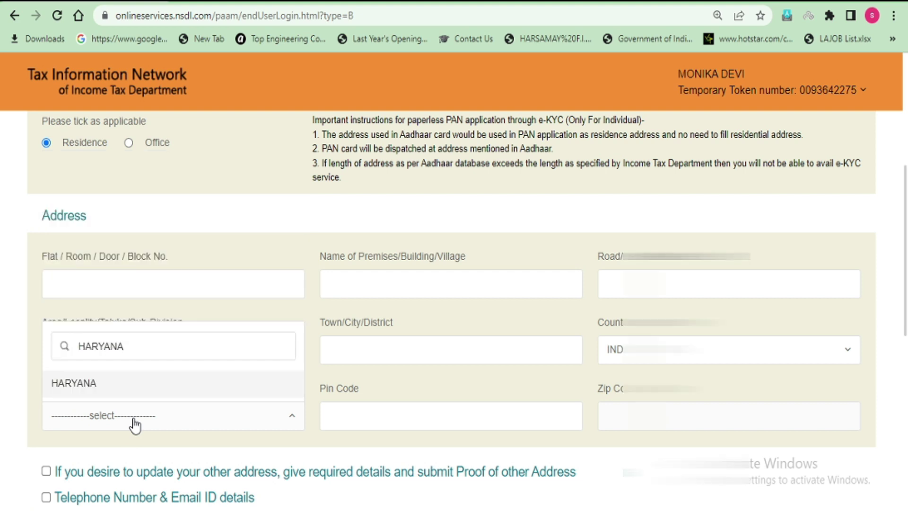
key(Return)
scroll(367, 331, down, 2)
drag(375, 324, 309, 323)
click(460, 302)
scroll(460, 302, down, 3)
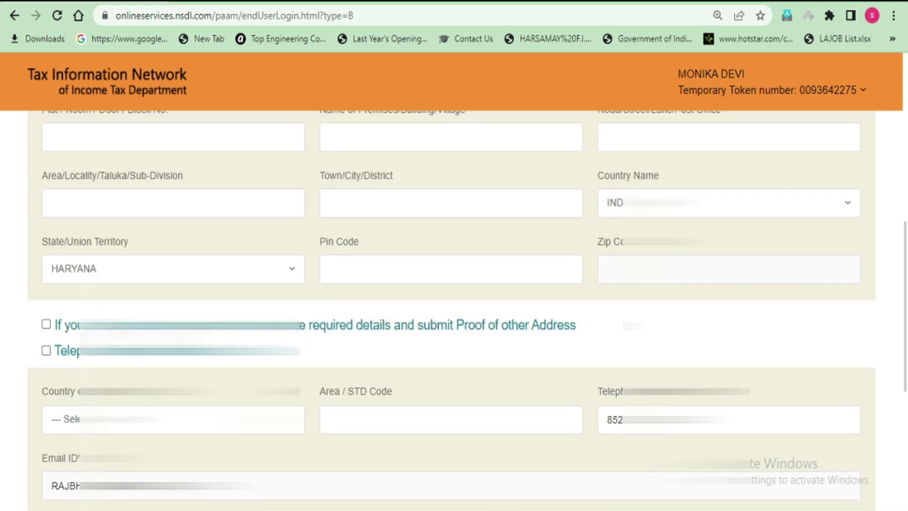
Include telephone and email details, checking ISD code INDIA (91) and the e-mail, then untick other PANs
click(46, 350)
scroll(472, 276, up, 1)
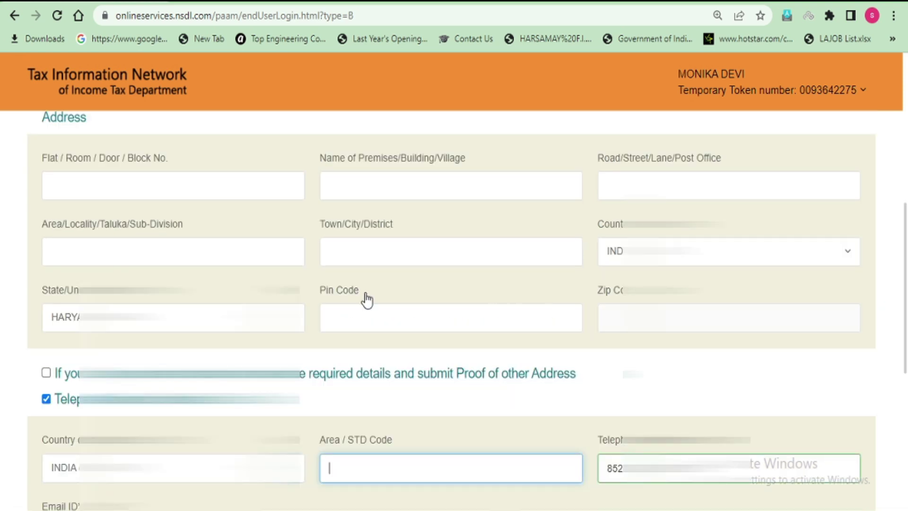
scroll(367, 291, down, 5)
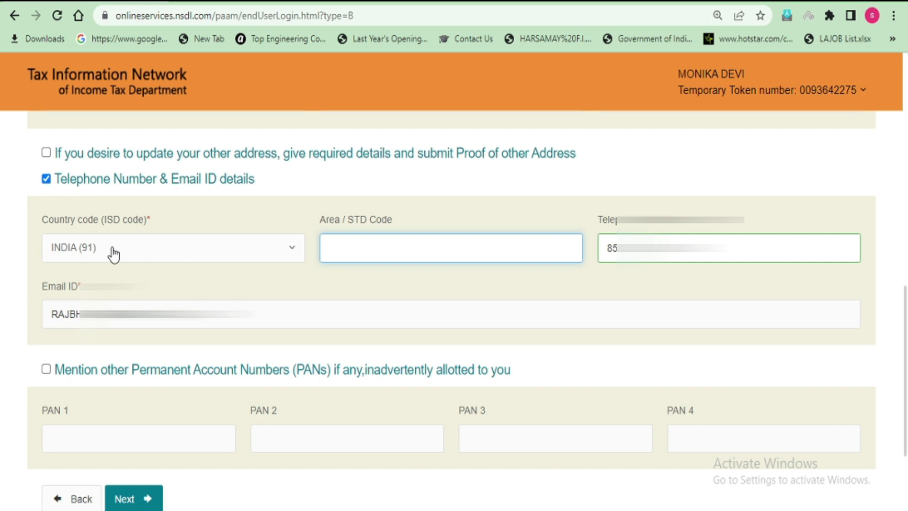
drag(48, 219, 138, 220)
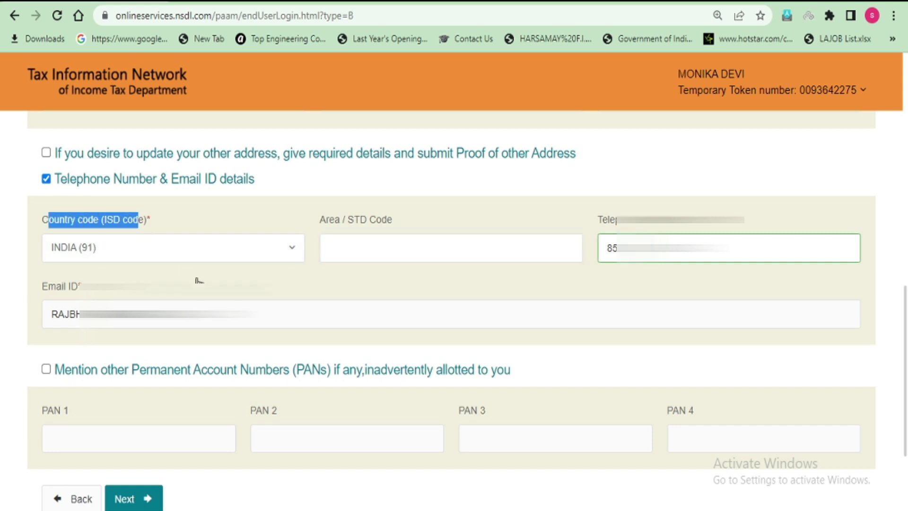
drag(318, 221, 402, 229)
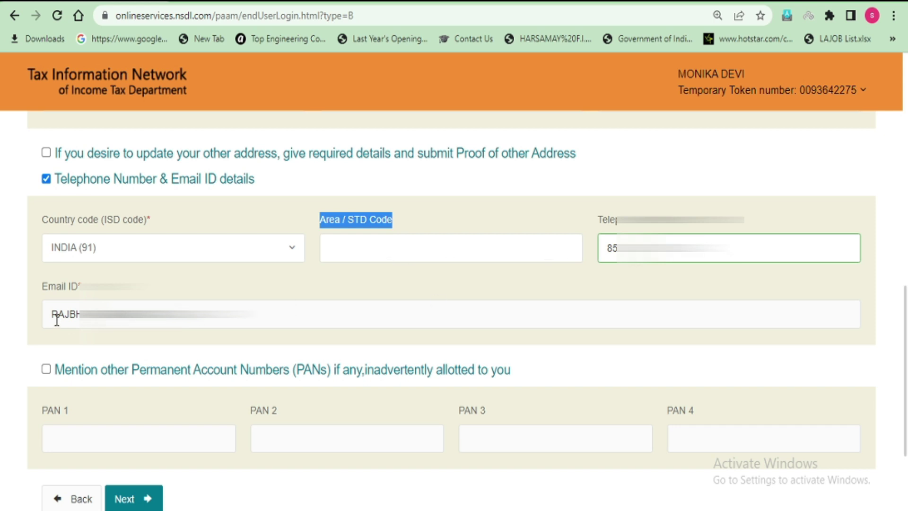
drag(54, 315, 255, 315)
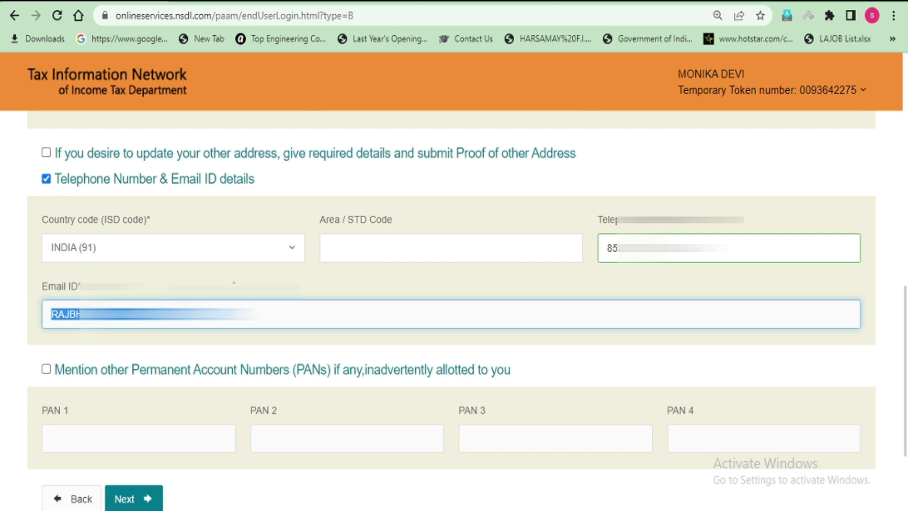
scroll(190, 353, down, 1)
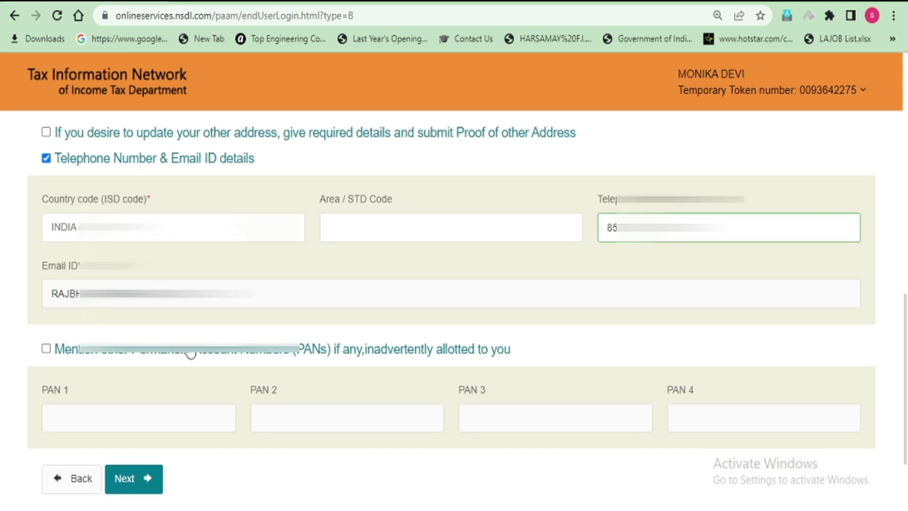
scroll(190, 354, down, 1)
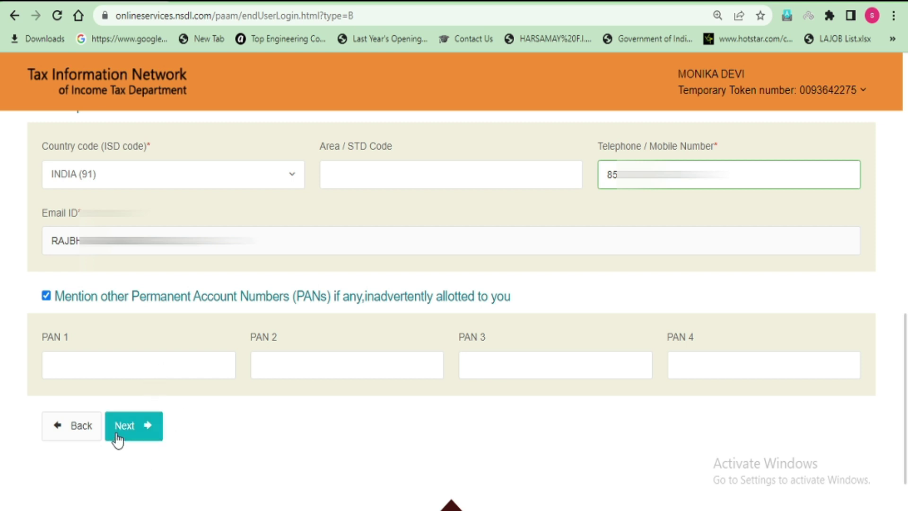
click(47, 298)
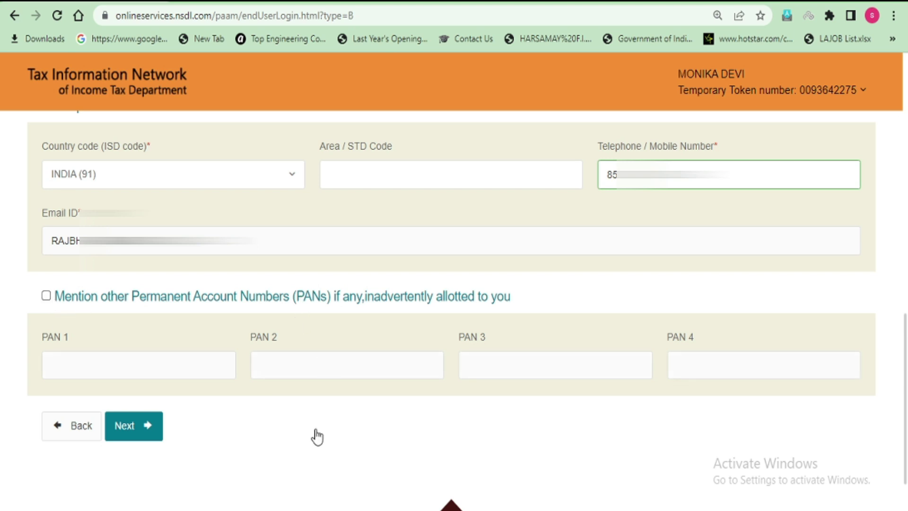
Go to Document details and review the proof of identity, address, date of birth and PAN fields
click(125, 431)
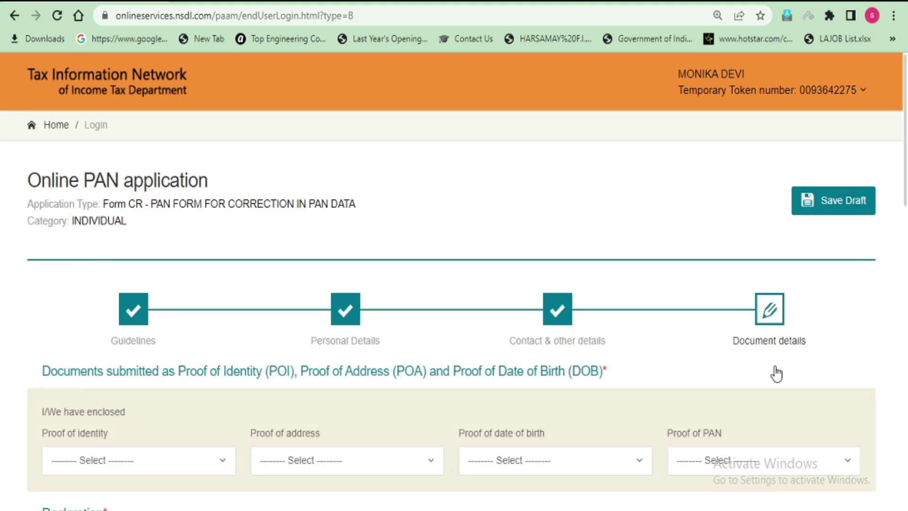
drag(734, 345, 800, 358)
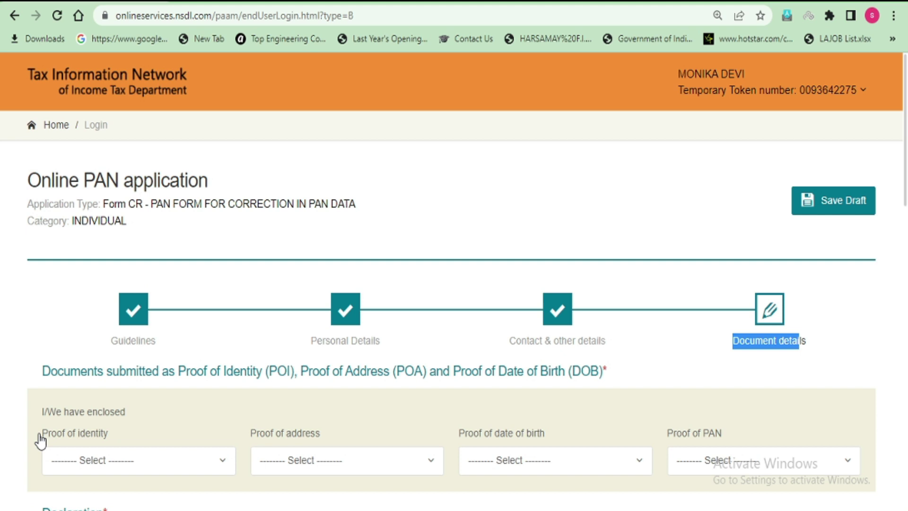
scroll(67, 375, down, 3)
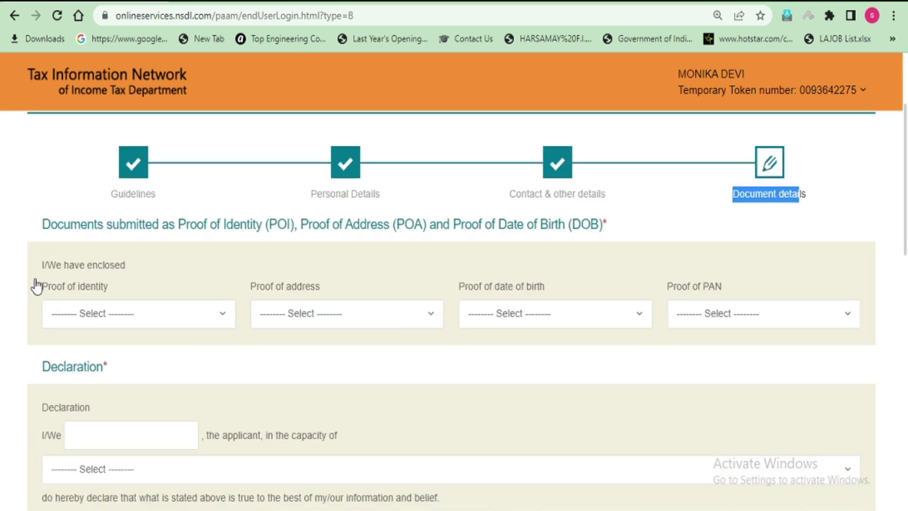
drag(36, 286, 117, 294)
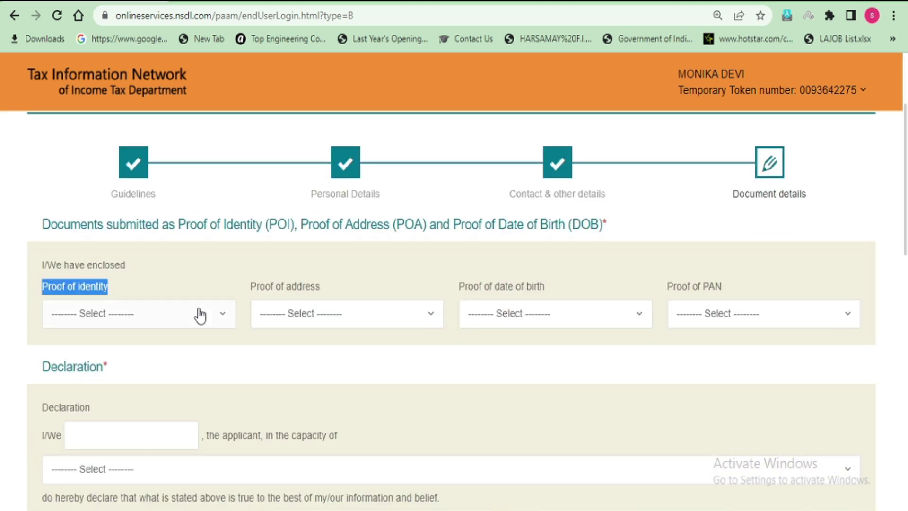
drag(249, 287, 334, 293)
drag(458, 287, 552, 293)
drag(667, 287, 723, 294)
click(795, 265)
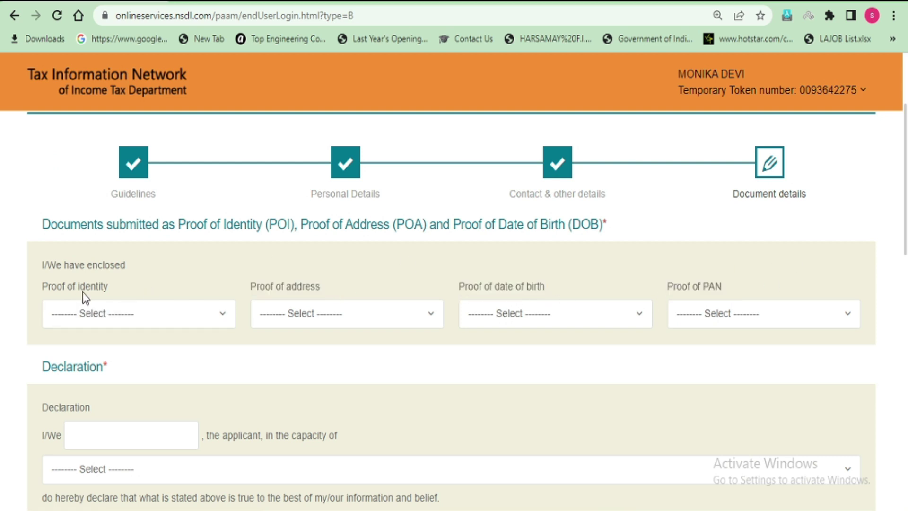
Set AADHAAR Card as proof of identity, proof of address and proof of date of birth
click(156, 326)
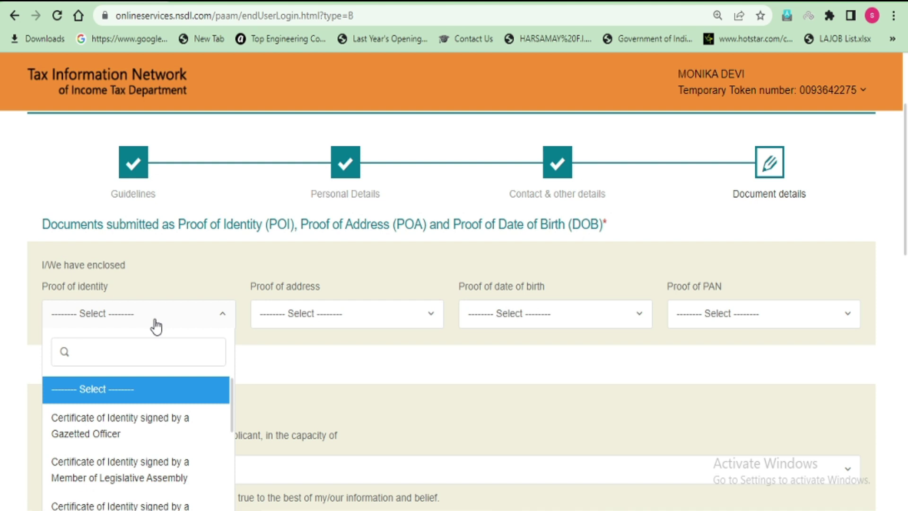
text(ADHAR)
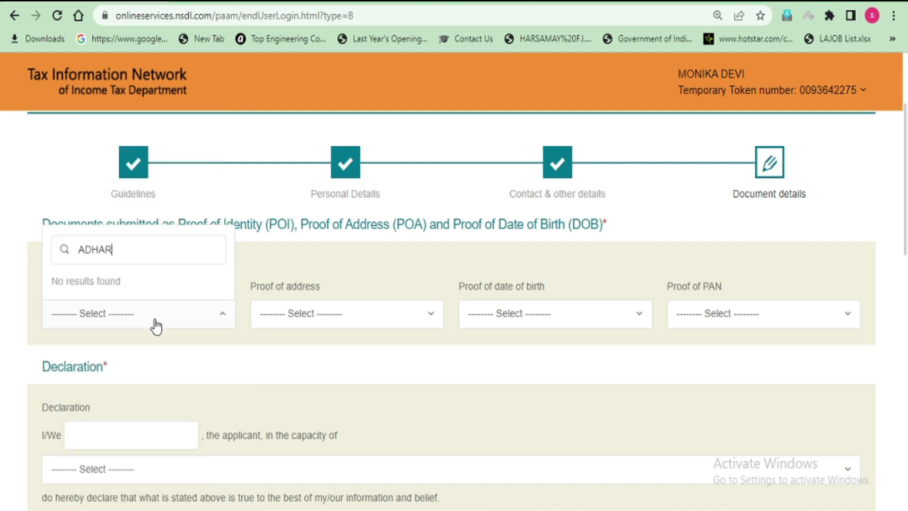
key(BackSpace)
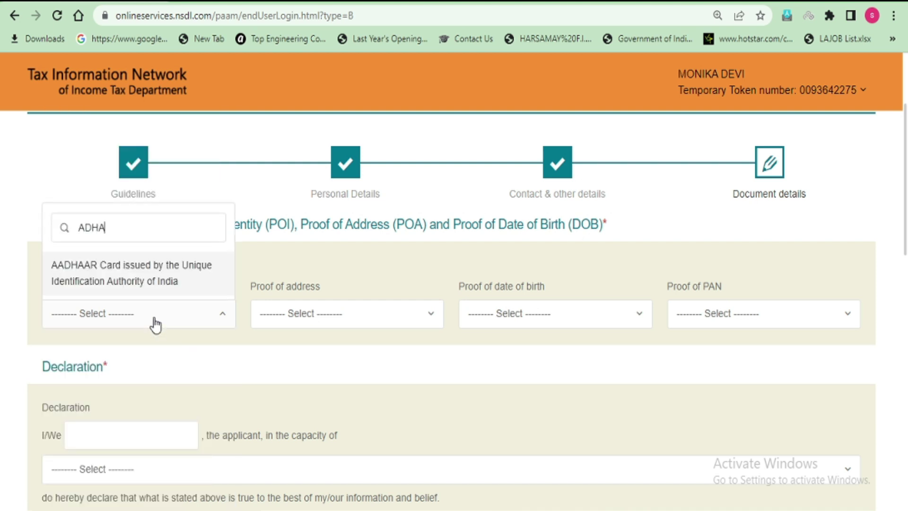
click(151, 274)
click(349, 325)
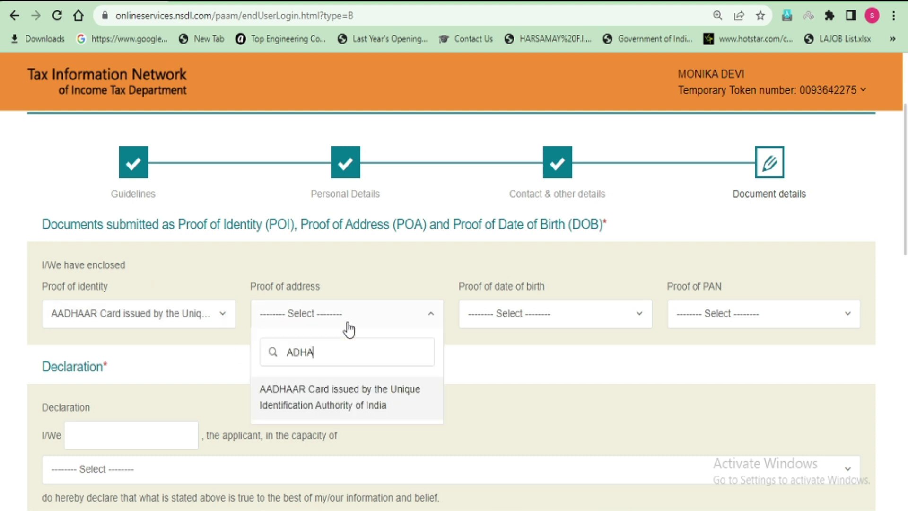
click(331, 401)
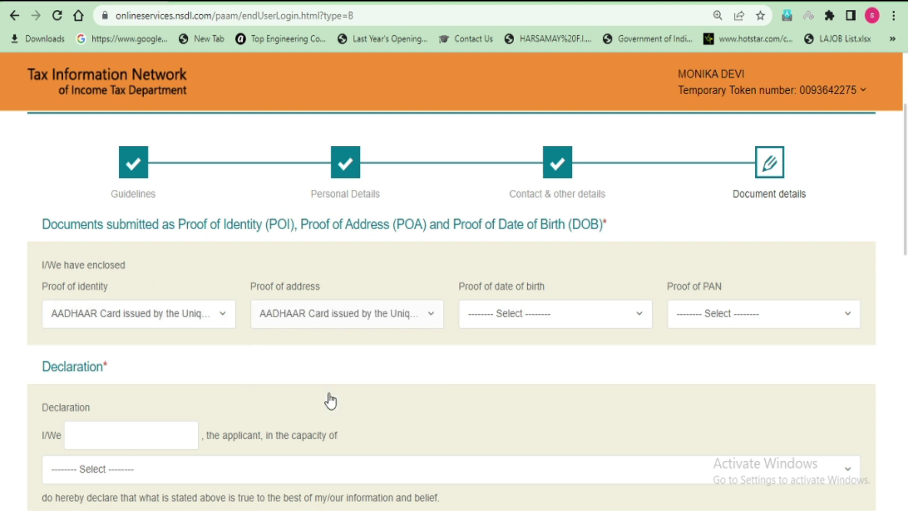
click(549, 323)
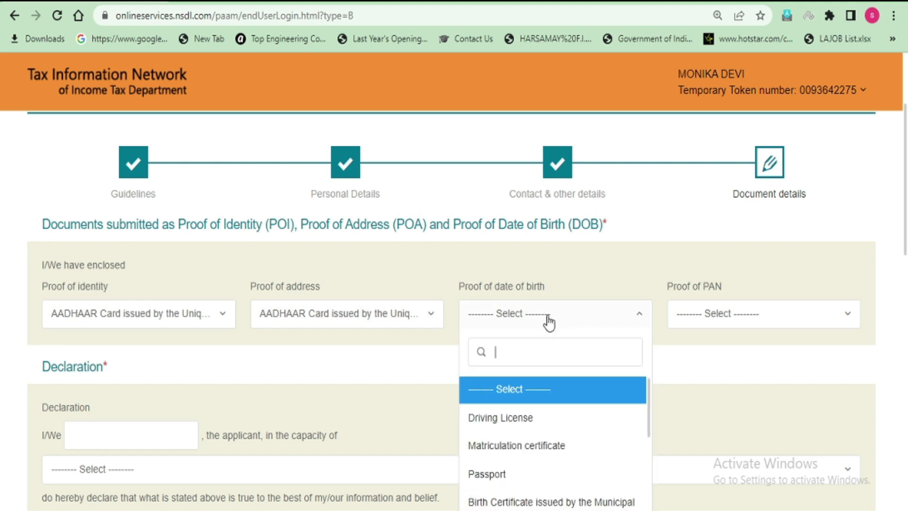
scroll(548, 321, down, 2)
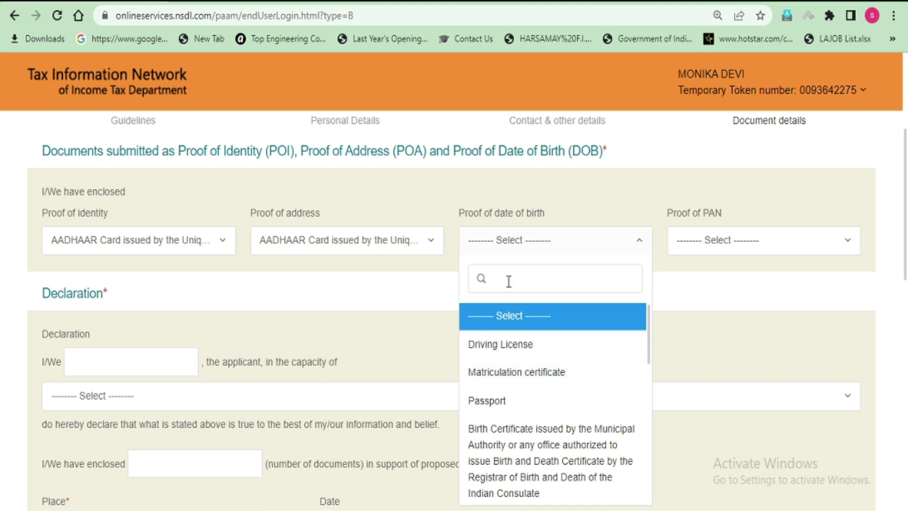
text(ADHA)
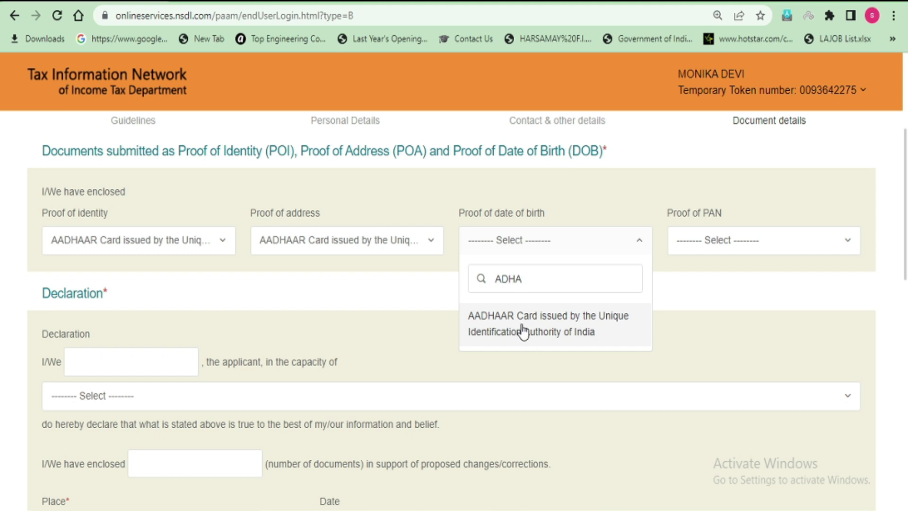
click(522, 330)
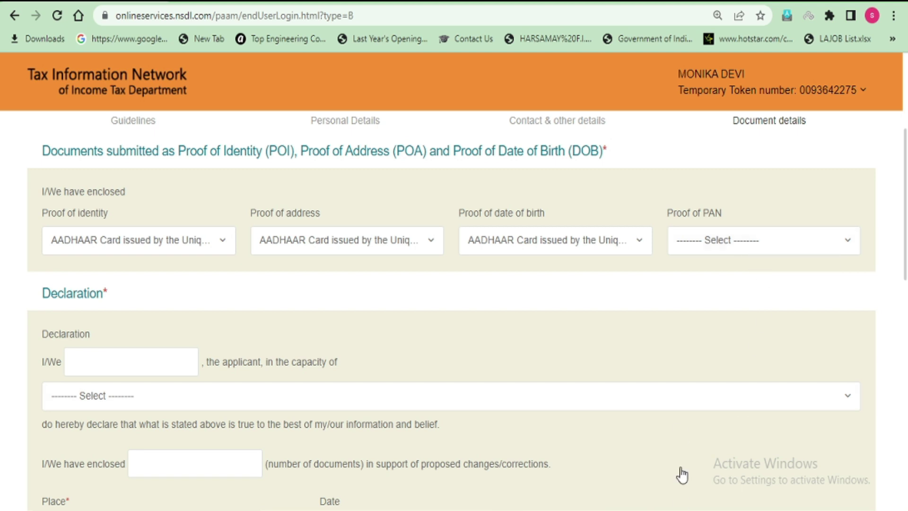
Set Proof of PAN to 'No Document'
click(736, 246)
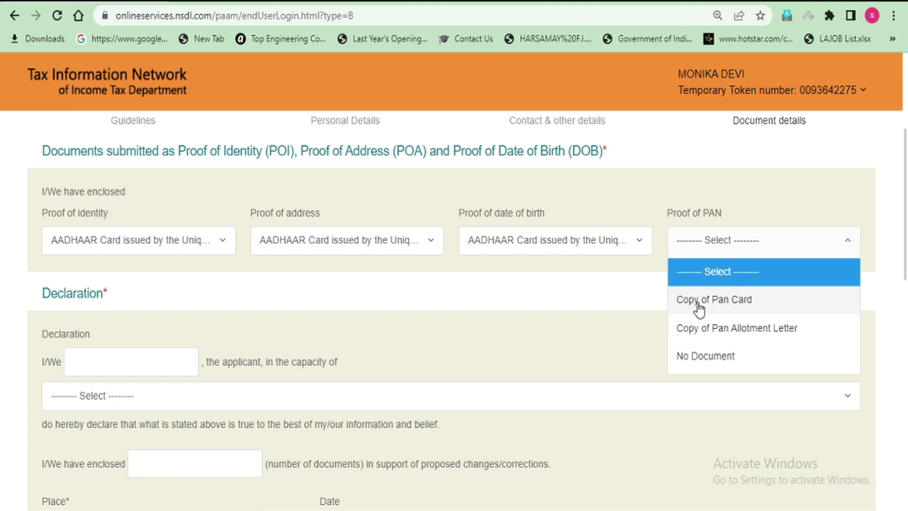
click(746, 307)
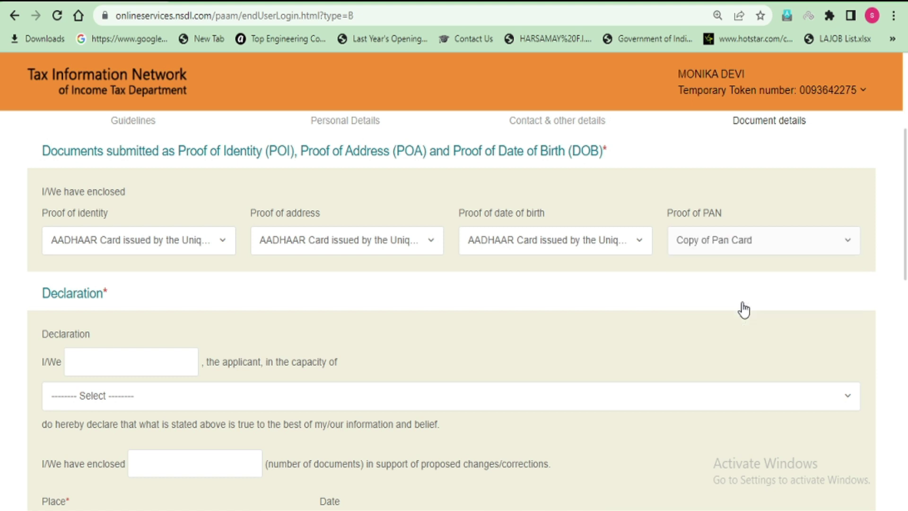
click(733, 250)
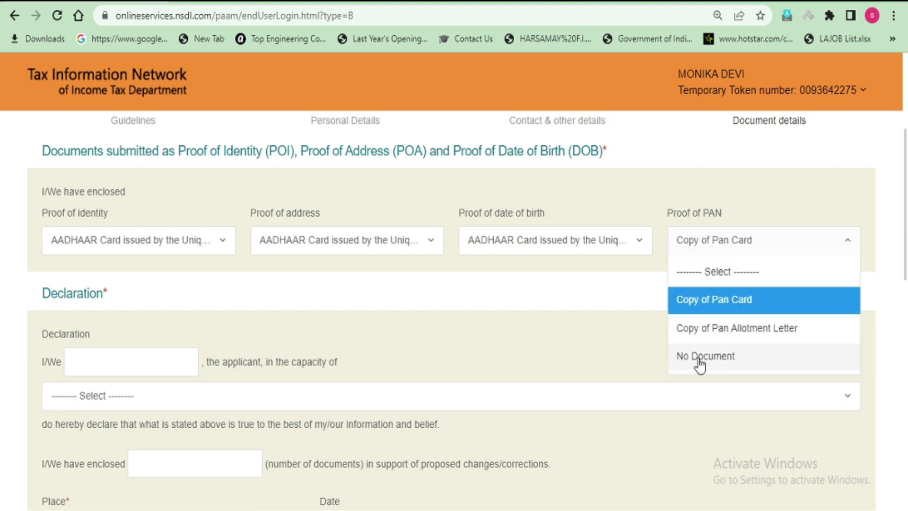
click(717, 359)
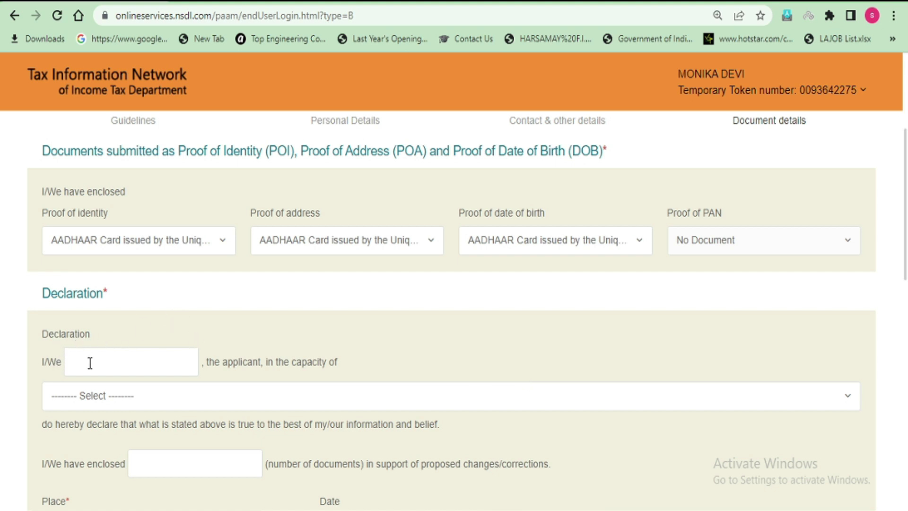
Declare the applicant's capacity as 'Himself/Herself'
scroll(89, 363, down, 2)
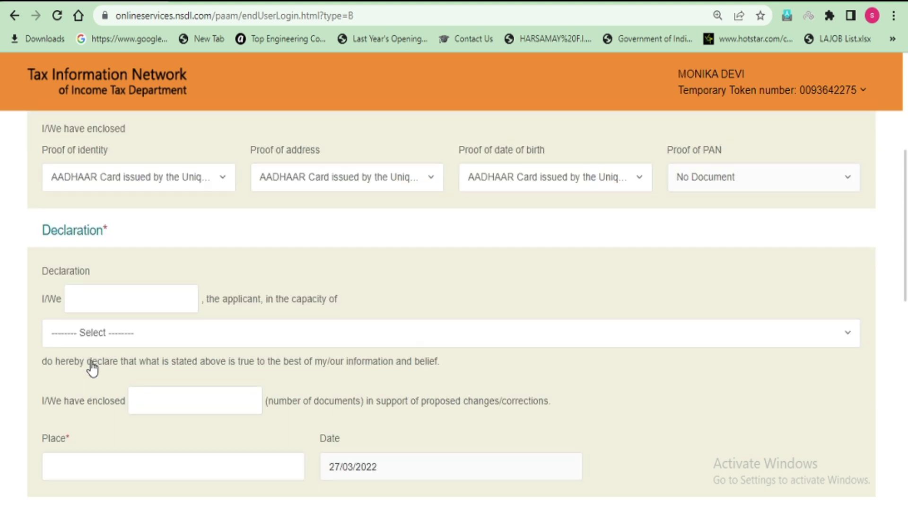
click(90, 332)
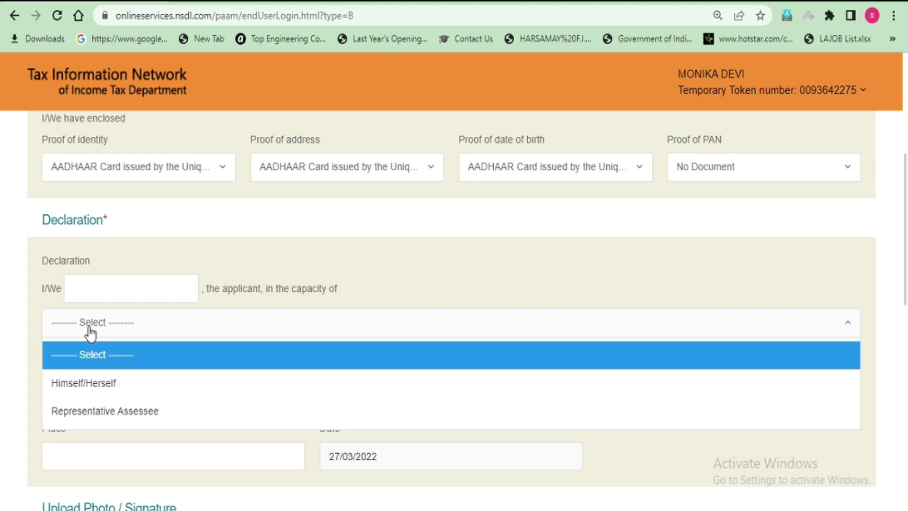
click(102, 392)
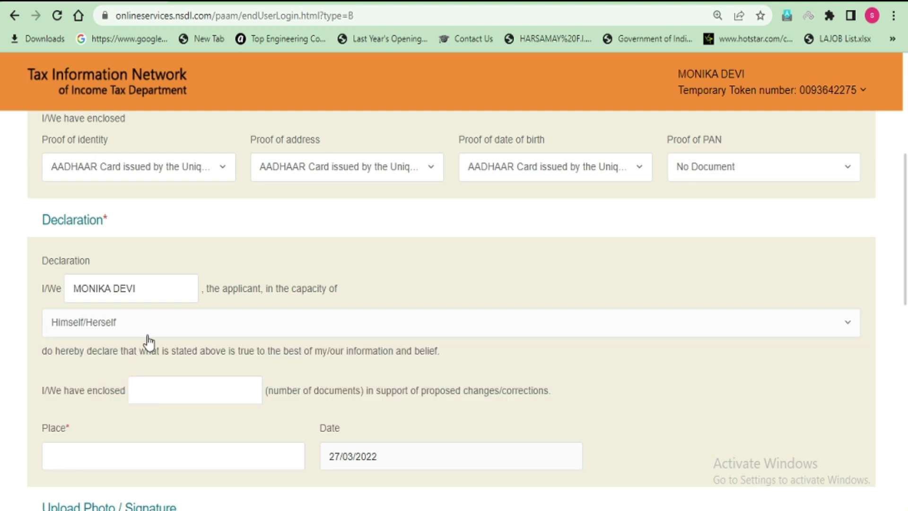
Fill the declaration Place as SIRSA from the autofill suggestion
scroll(164, 345, down, 2)
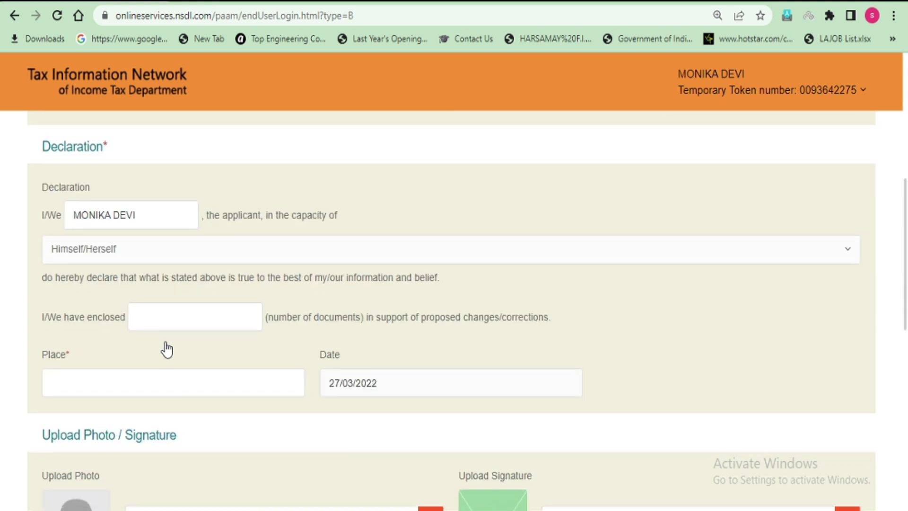
click(84, 379)
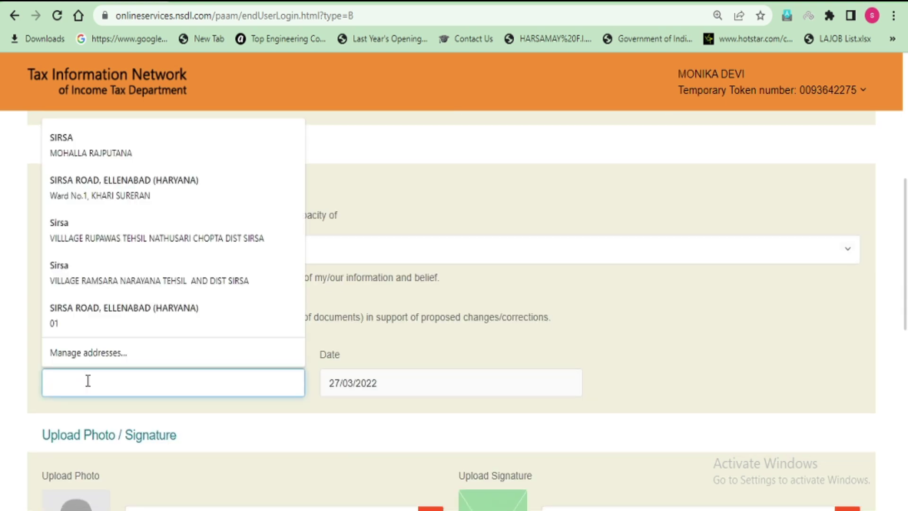
text(S)
click(731, 395)
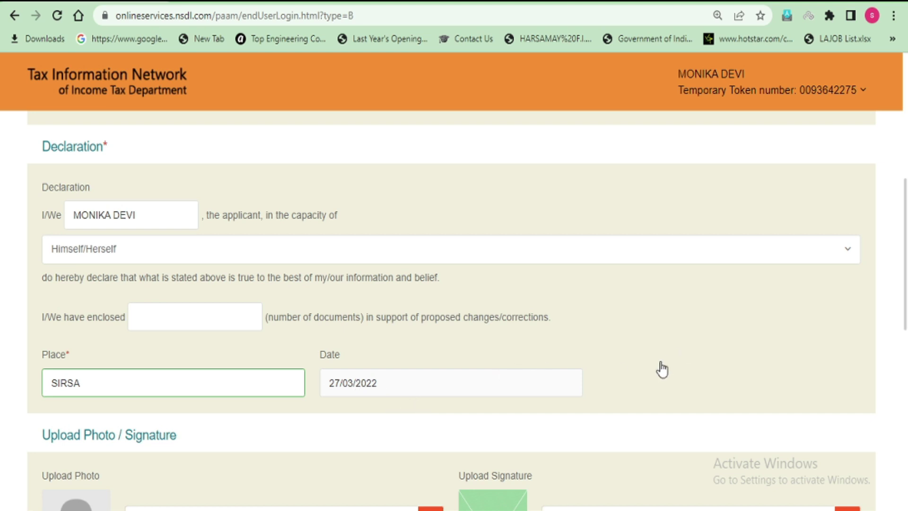
scroll(659, 368, down, 5)
scroll(581, 352, down, 2)
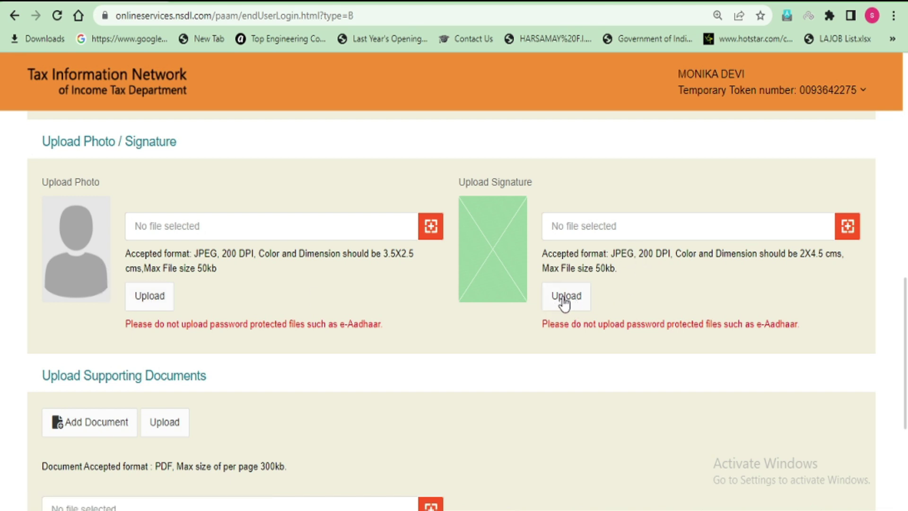
drag(454, 188, 533, 184)
click(273, 189)
drag(41, 183, 116, 186)
click(229, 189)
drag(199, 273, 221, 274)
click(221, 275)
drag(596, 268, 634, 261)
click(623, 261)
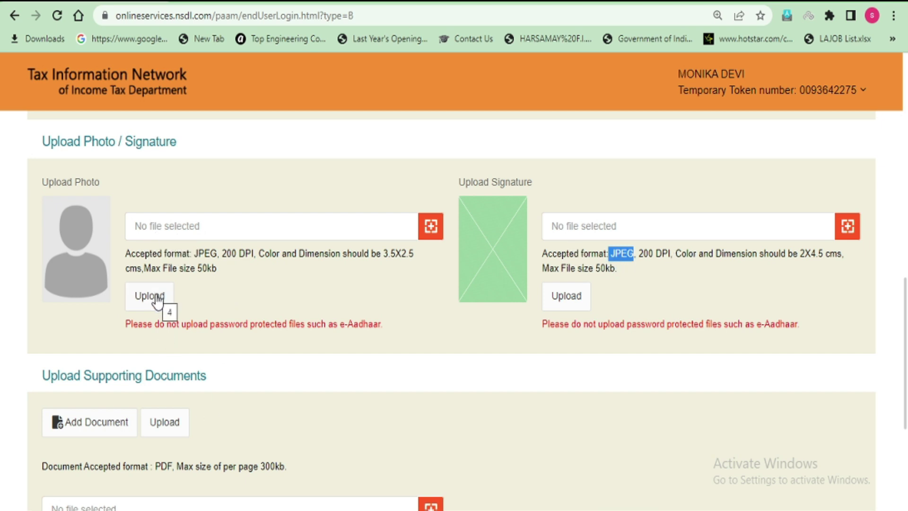
scroll(204, 397, down, 2)
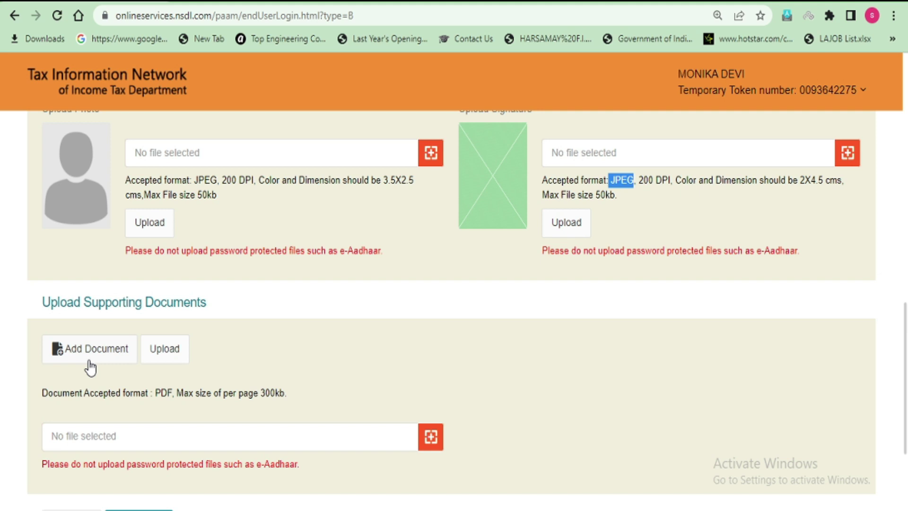
scroll(92, 359, down, 2)
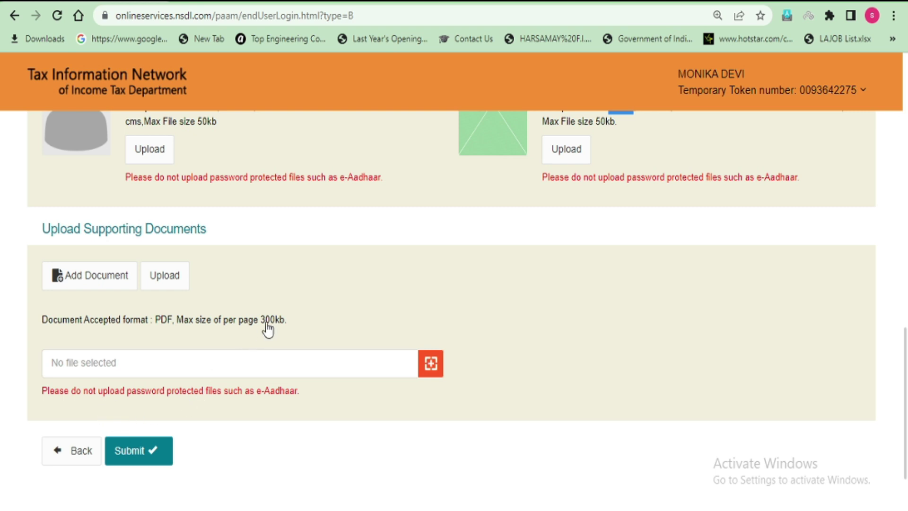
drag(254, 327, 307, 330)
drag(155, 327, 200, 327)
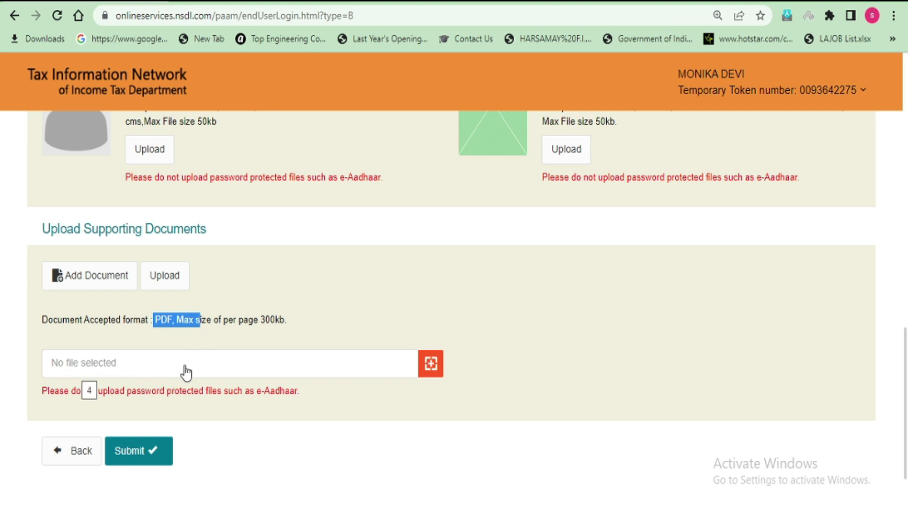
scroll(185, 371, down, 2)
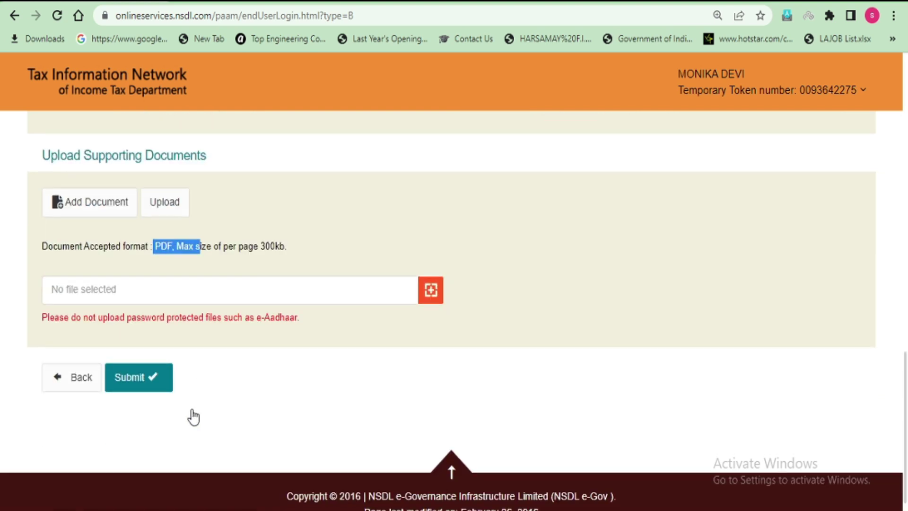
Submit the correction form and check the application-submitted notice on the verification page
click(126, 388)
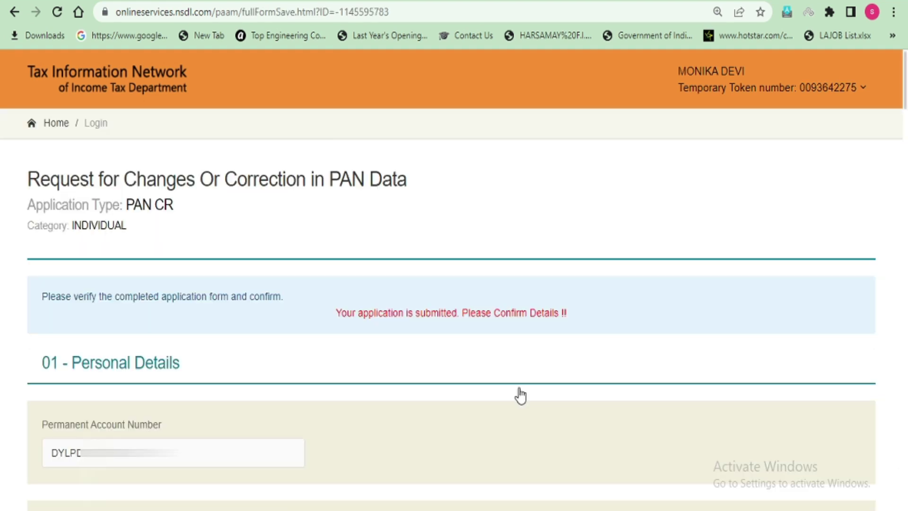
drag(328, 318, 462, 328)
click(508, 359)
Check the PAN number and paste the first eight Aadhaar digits into the Aadhaar field
scroll(393, 410, down, 4)
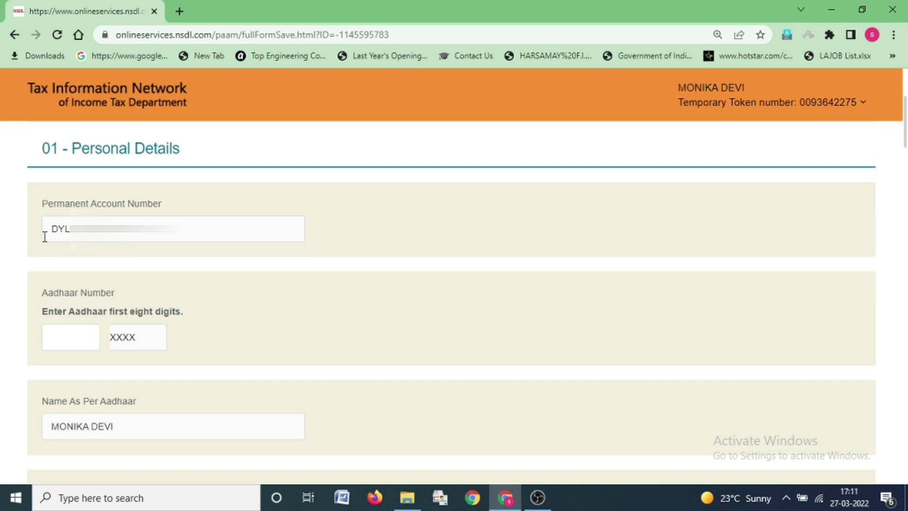
double_click(48, 230)
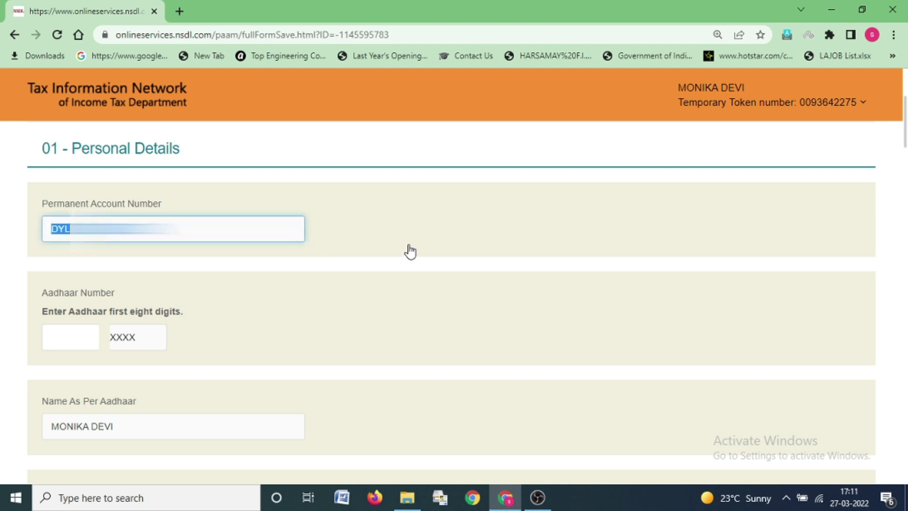
click(332, 317)
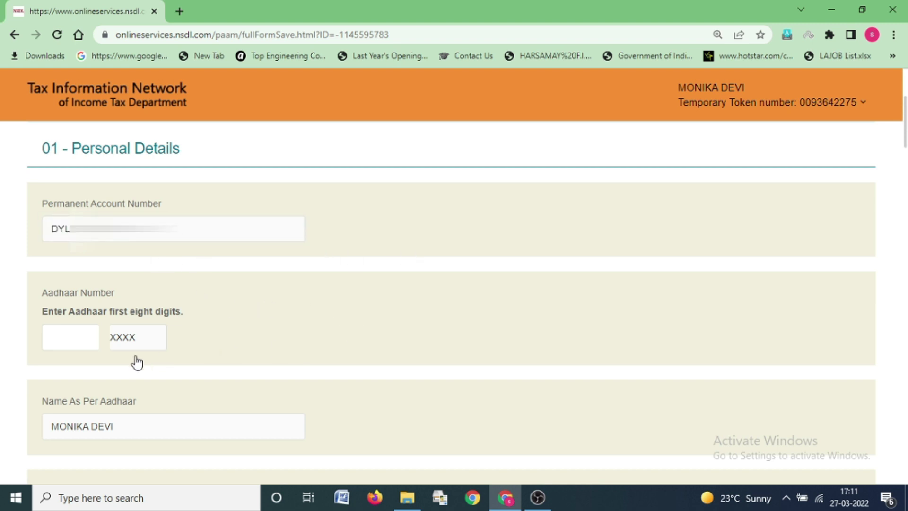
click(48, 336)
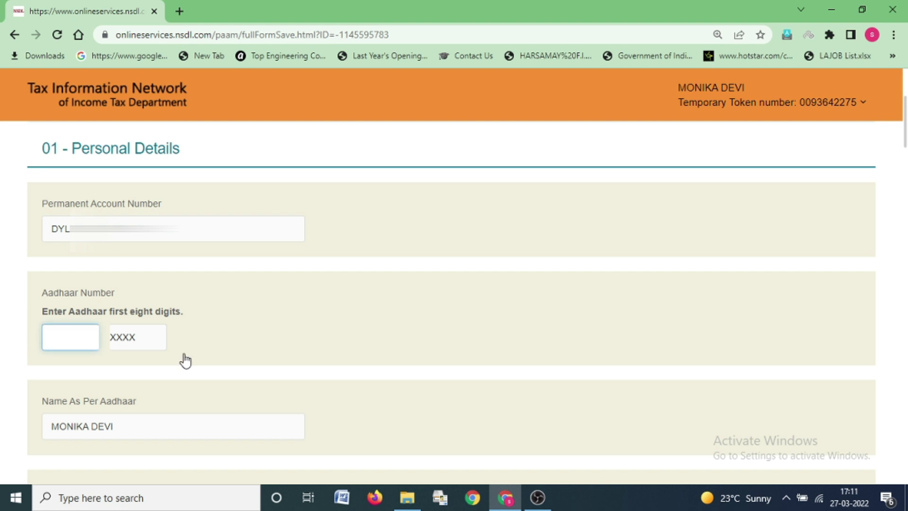
key(ctrl+v)
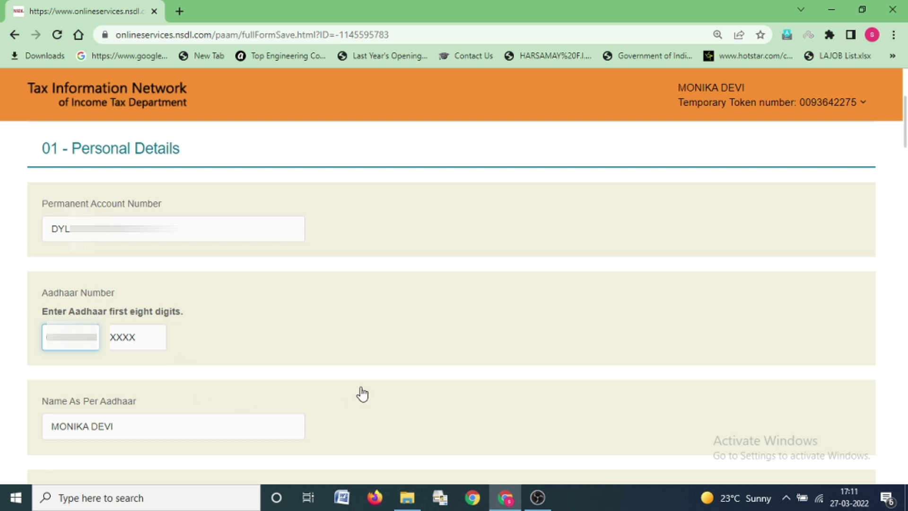
Review the address, telephone and email, proof documents, photo, signature and uploaded supporting PDFs
scroll(385, 369, down, 4)
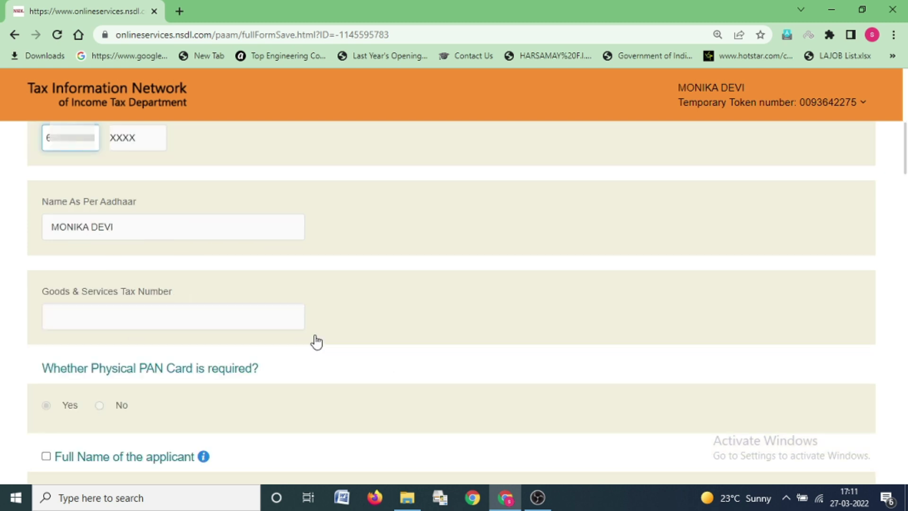
scroll(313, 338, down, 4)
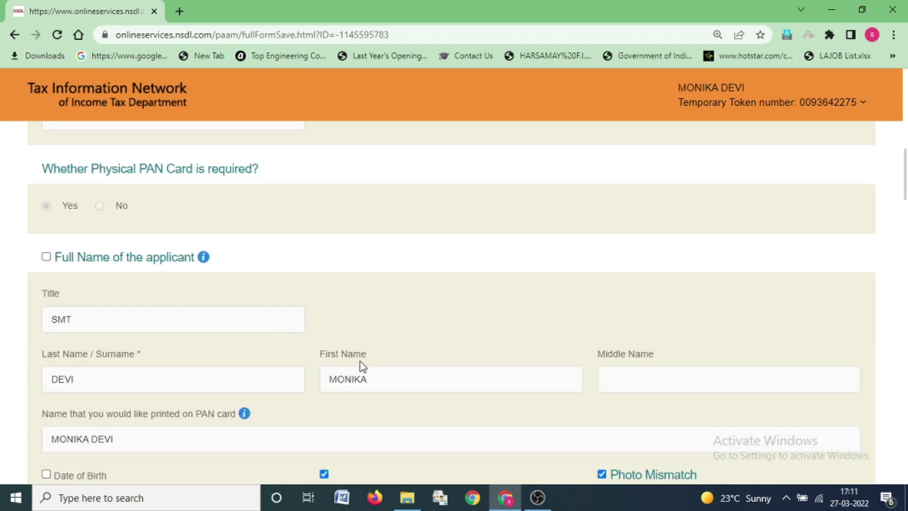
scroll(280, 390, down, 10)
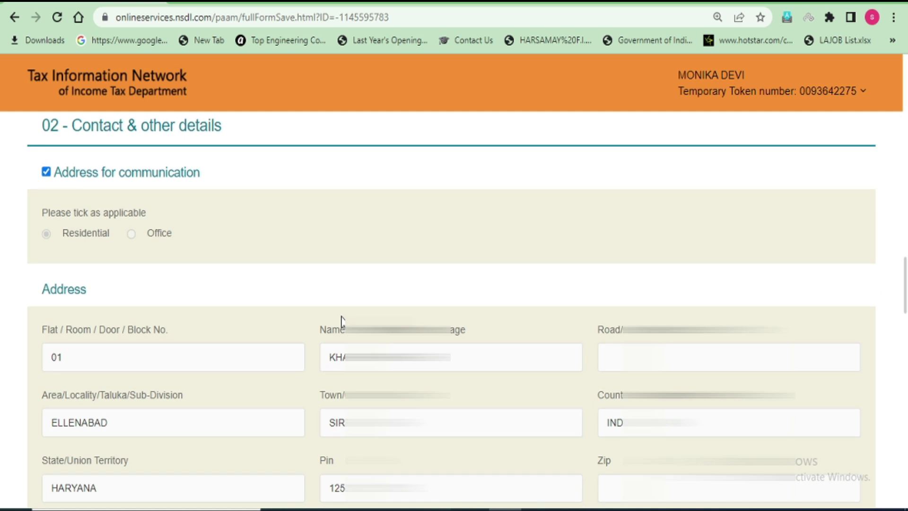
scroll(343, 322, down, 1)
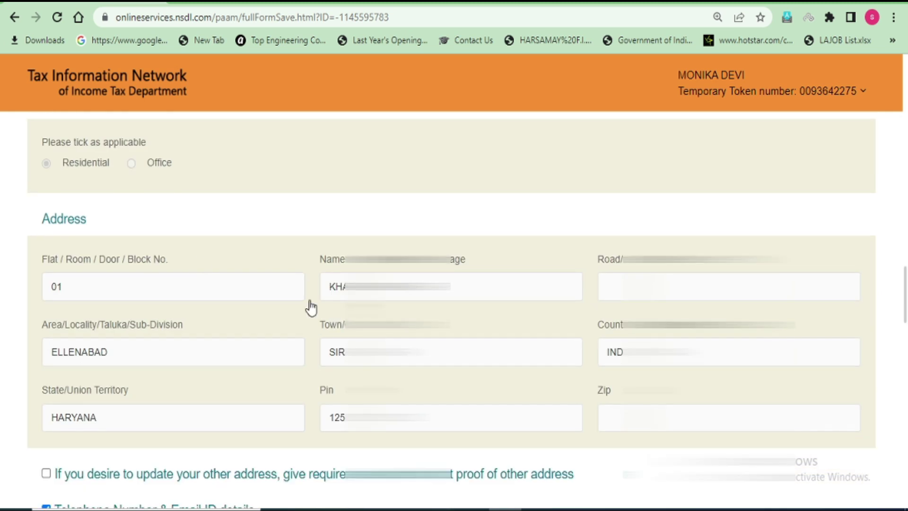
double_click(45, 219)
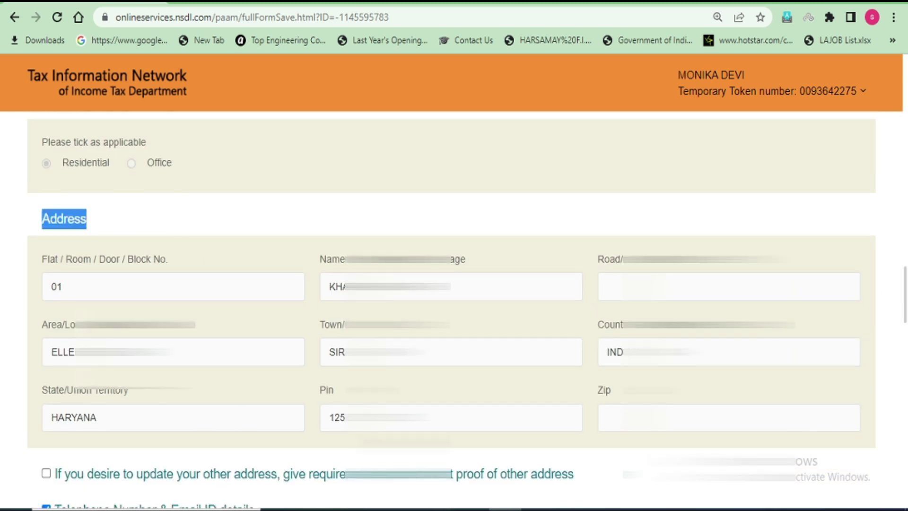
scroll(76, 220, down, 6)
drag(59, 226, 337, 225)
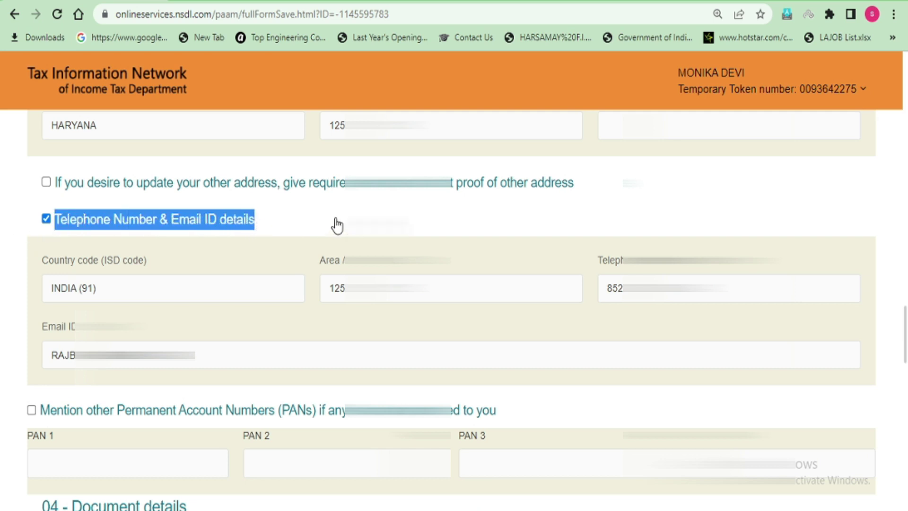
click(337, 225)
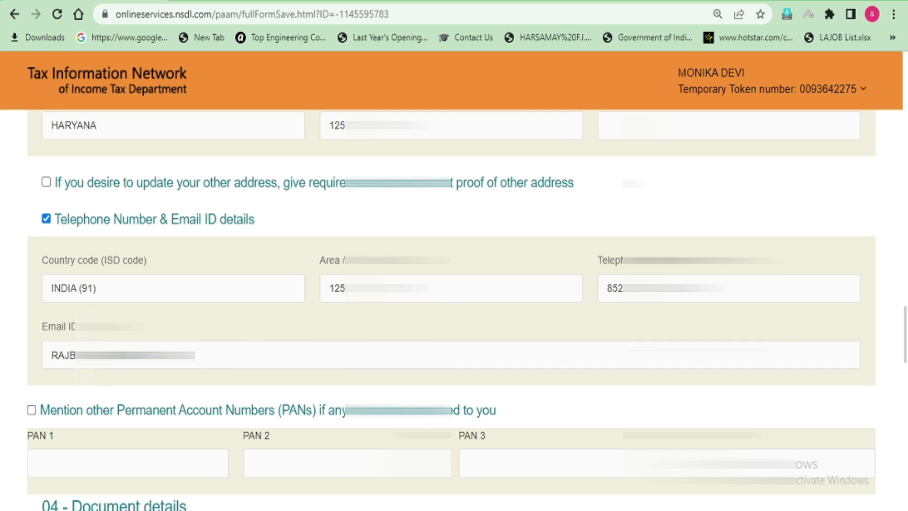
scroll(470, 389, down, 9)
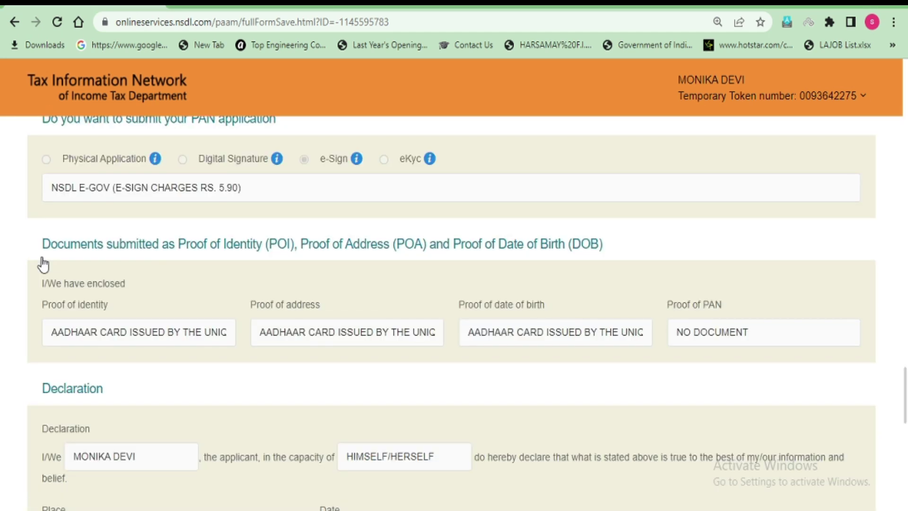
drag(40, 251, 241, 251)
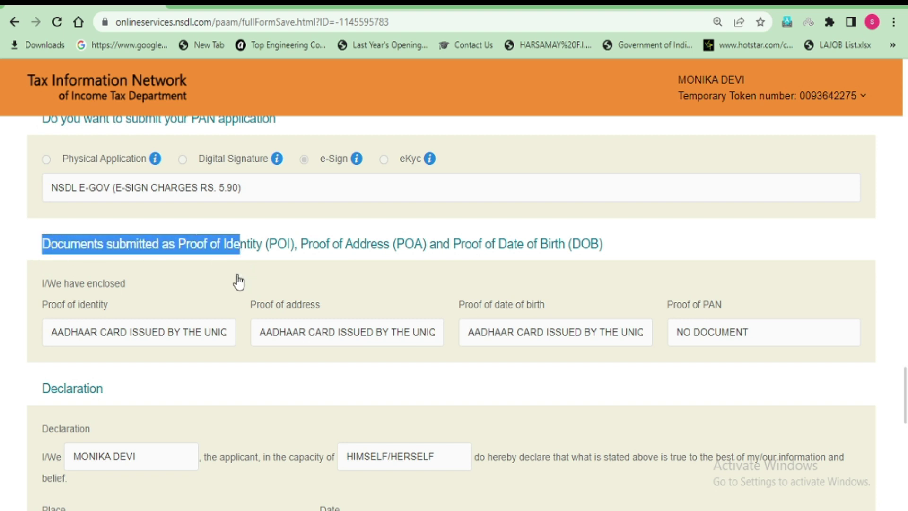
click(558, 423)
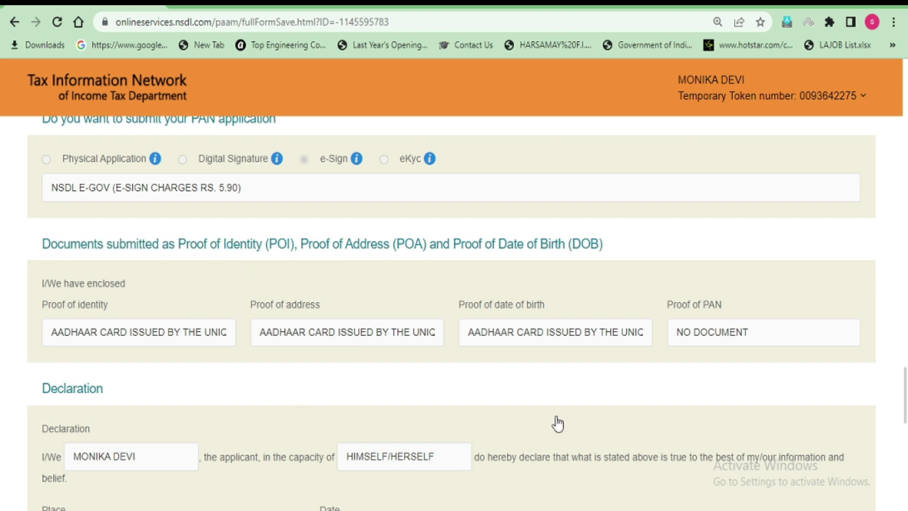
scroll(294, 433, down, 10)
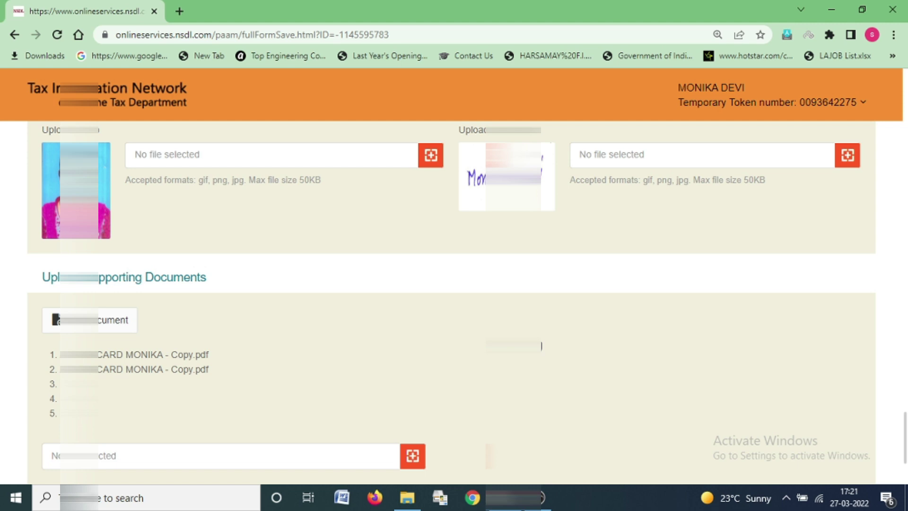
Proceed from the bottom of the reviewed preview to the Form CR payment page
scroll(515, 339, down, 3)
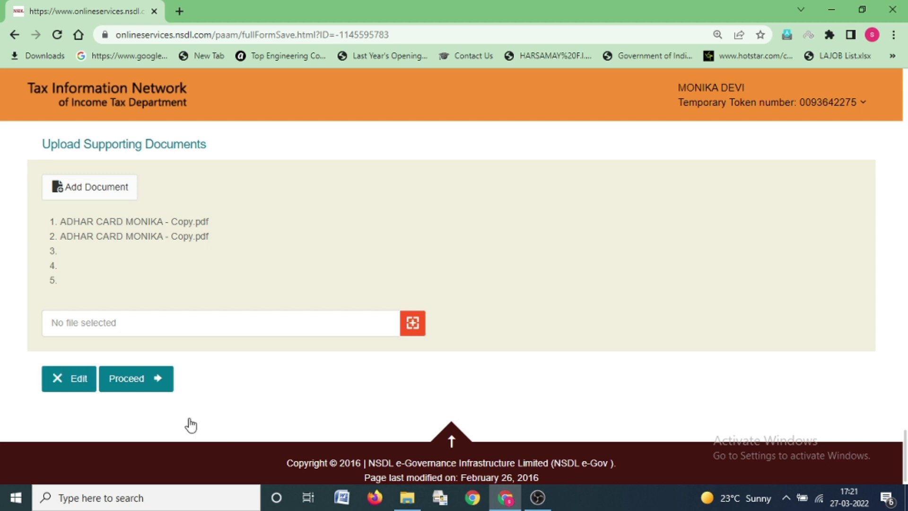
click(138, 382)
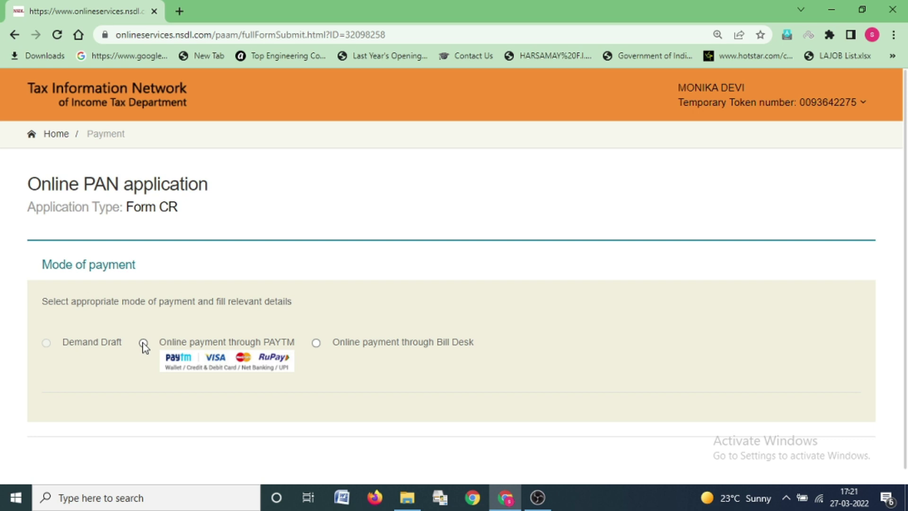
Choose Online payment through PAYTM as the mode of payment
click(144, 343)
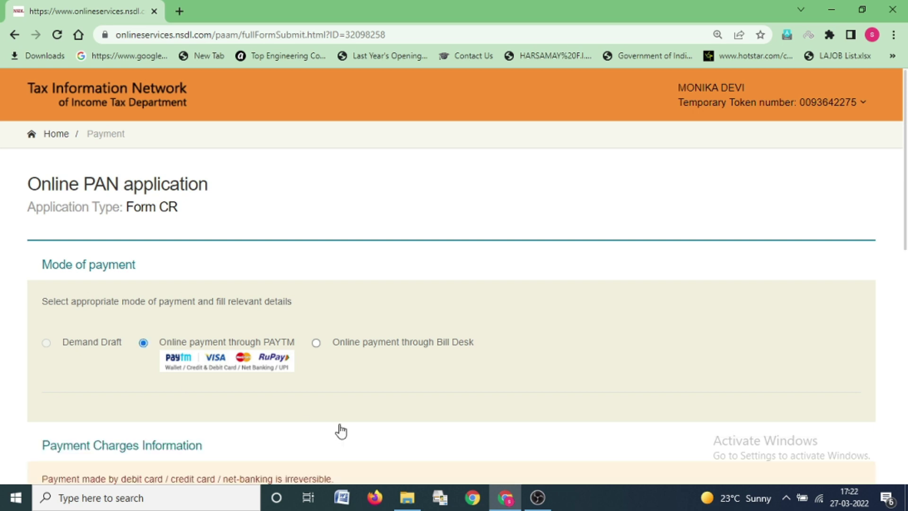
scroll(412, 385, down, 4)
scroll(397, 305, down, 3)
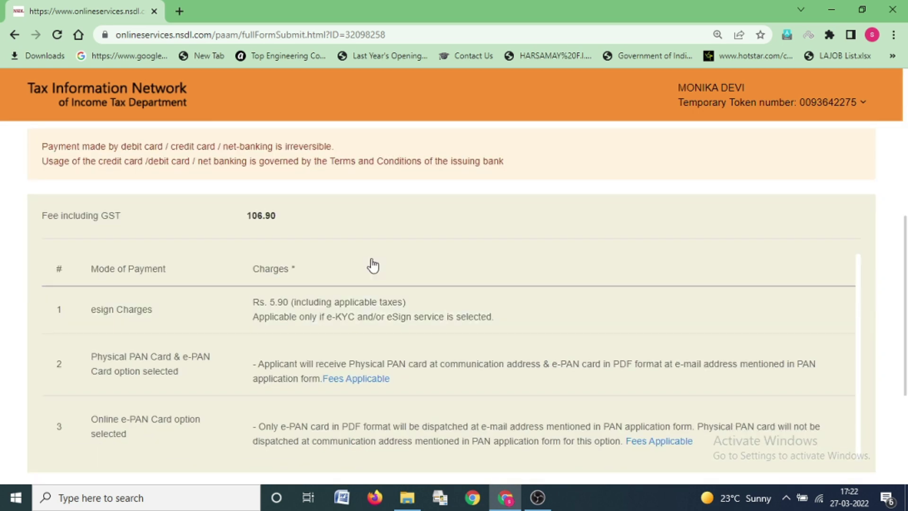
drag(240, 226, 290, 226)
click(445, 280)
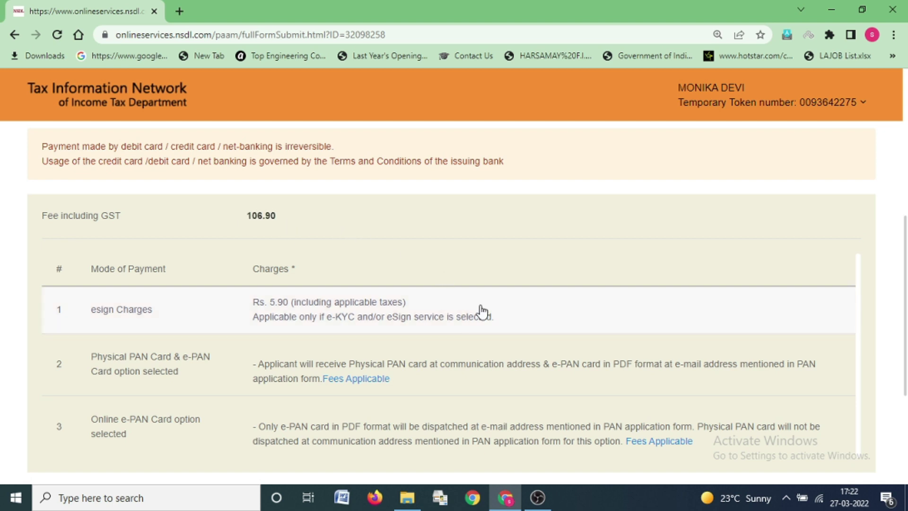
scroll(561, 289, down, 1)
scroll(560, 289, down, 3)
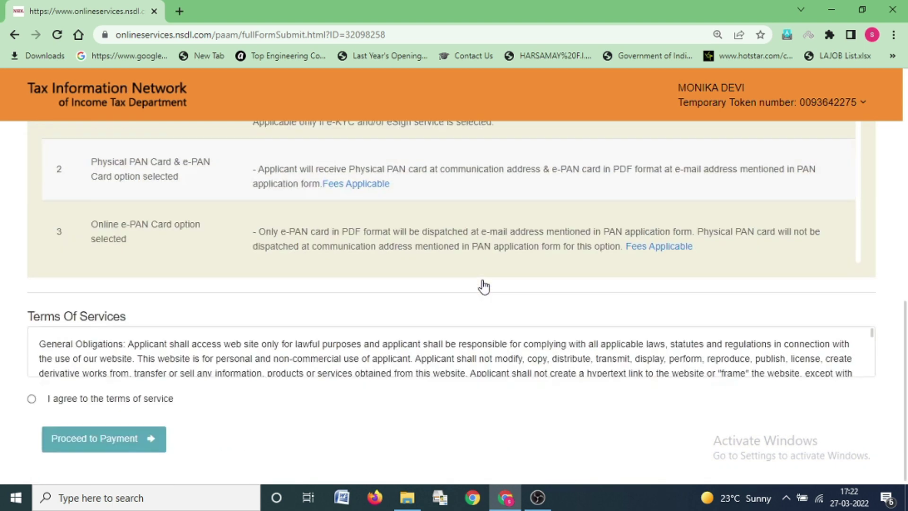
Agree to the terms of service and confirm paying the 106.90 fee
click(31, 396)
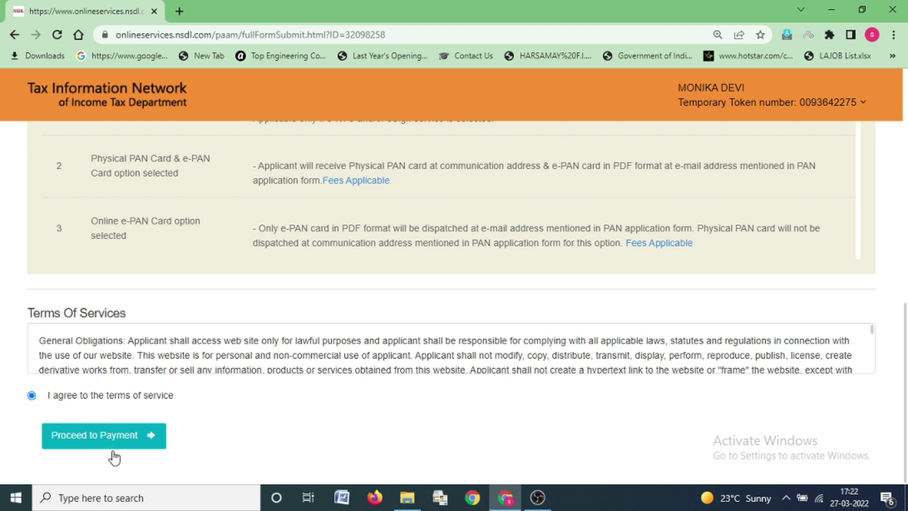
click(105, 437)
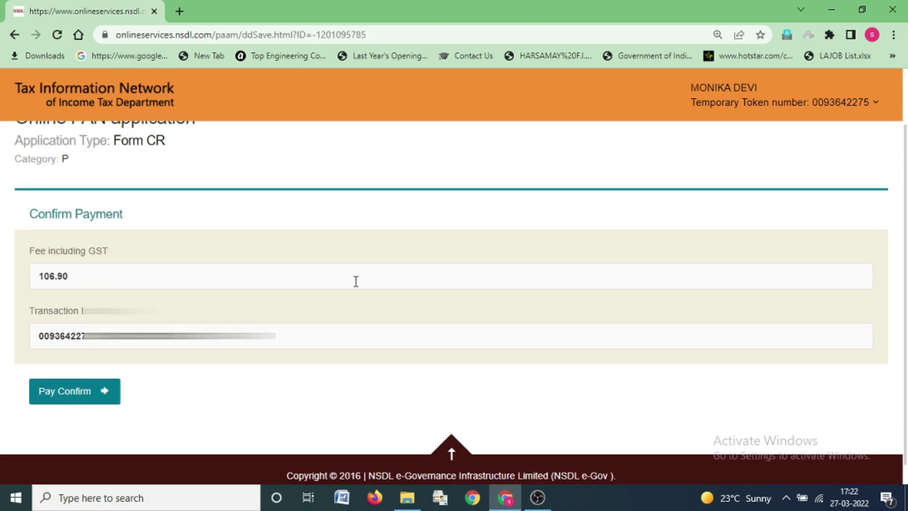
scroll(355, 286, down, 1)
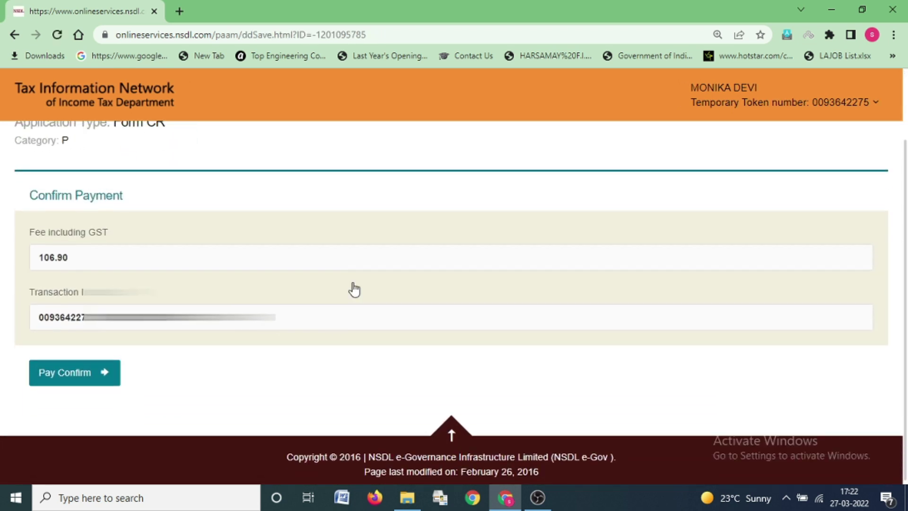
click(64, 374)
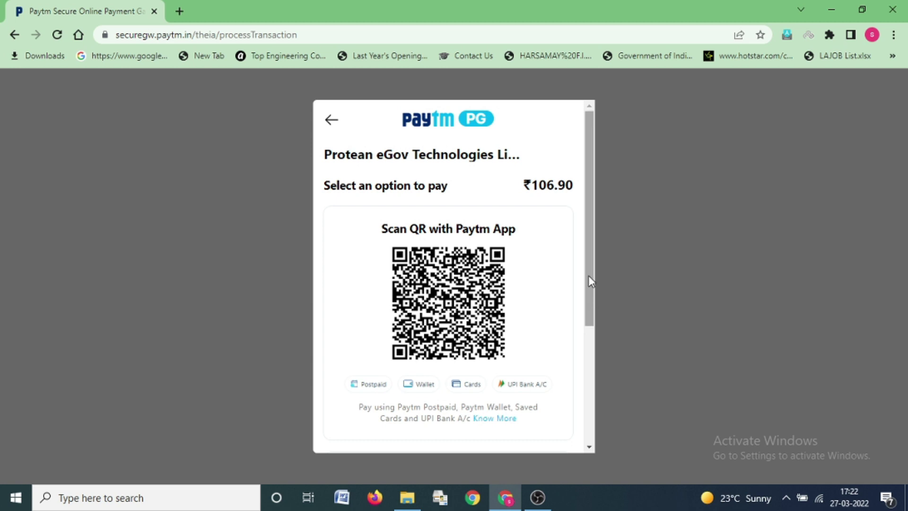
Pay the ₹106.90 in Paytm using Prepaid, Debit & Credit Cards
drag(588, 236, 573, 385)
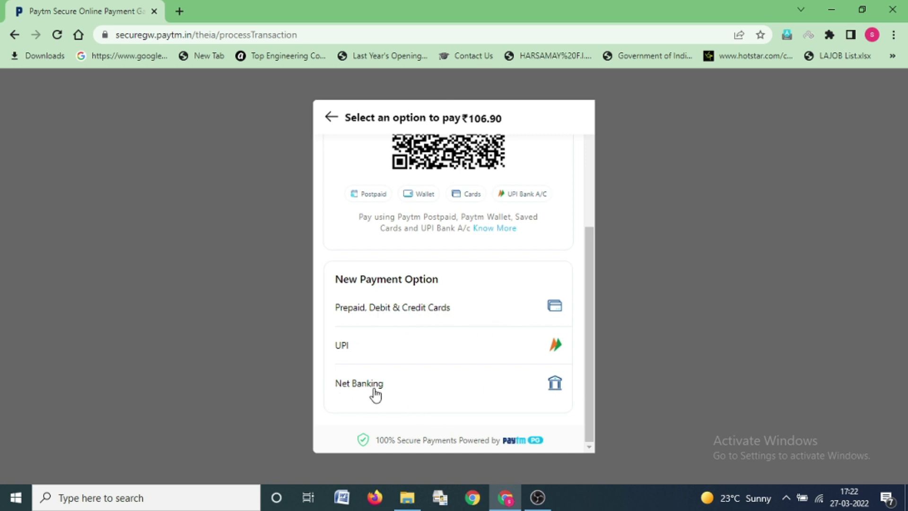
click(554, 312)
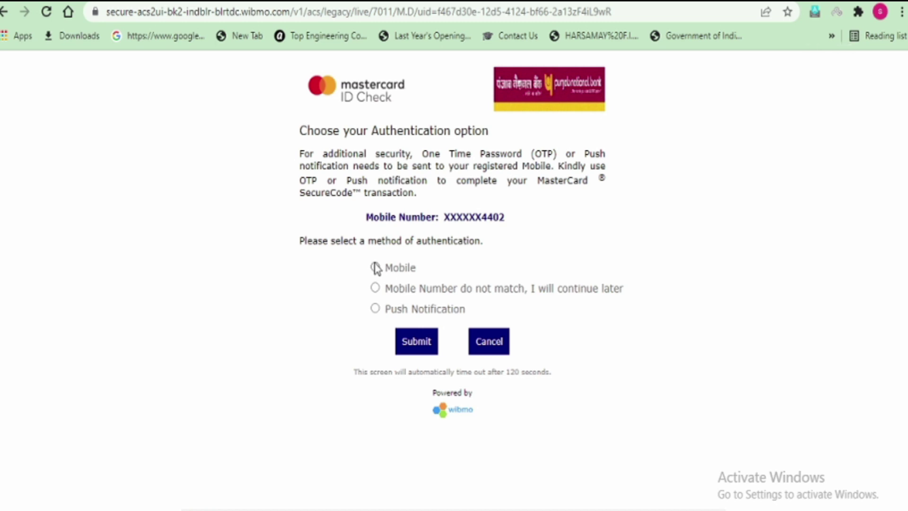
Choose Mobile OTP authentication in Mastercard ID Check and enter the SMS OTP
click(375, 267)
click(426, 353)
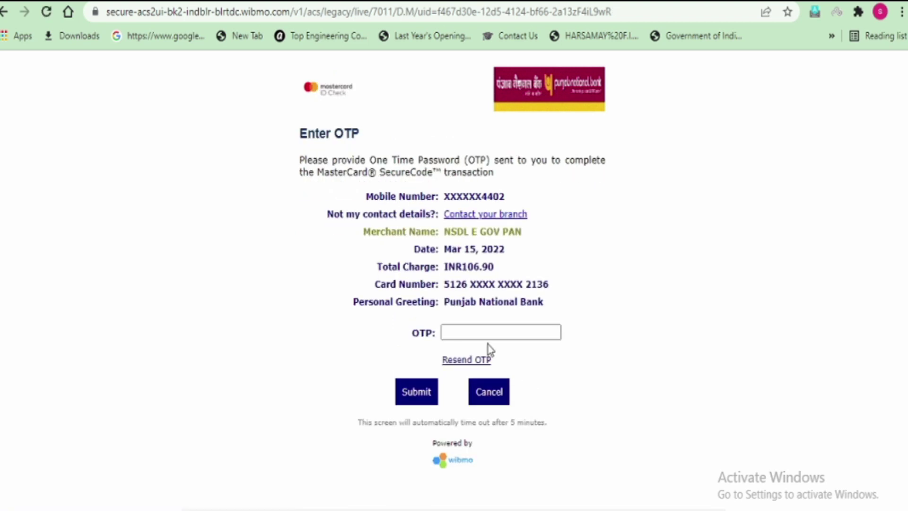
click(477, 332)
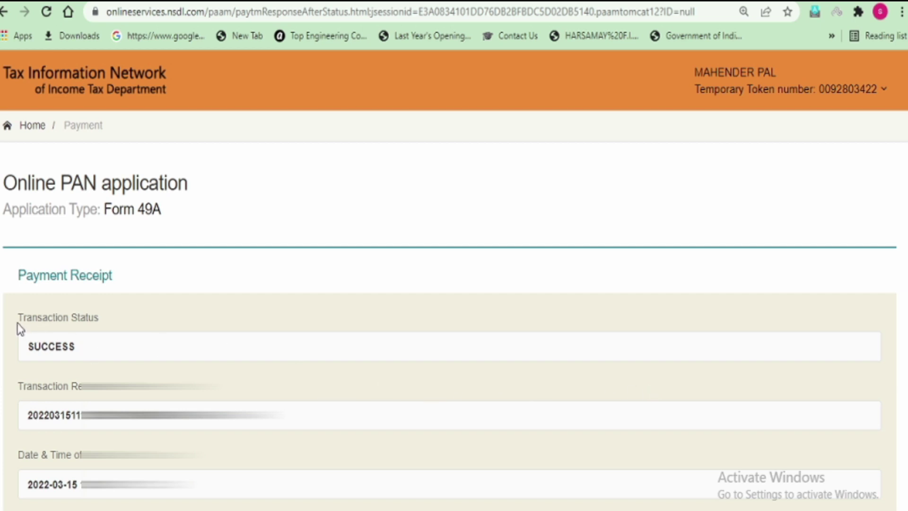
Move past the successful Payment Receipt and tick the consent to use Aadhaar for e-signing
key(ctrl+plus)
scroll(116, 354, down, 5)
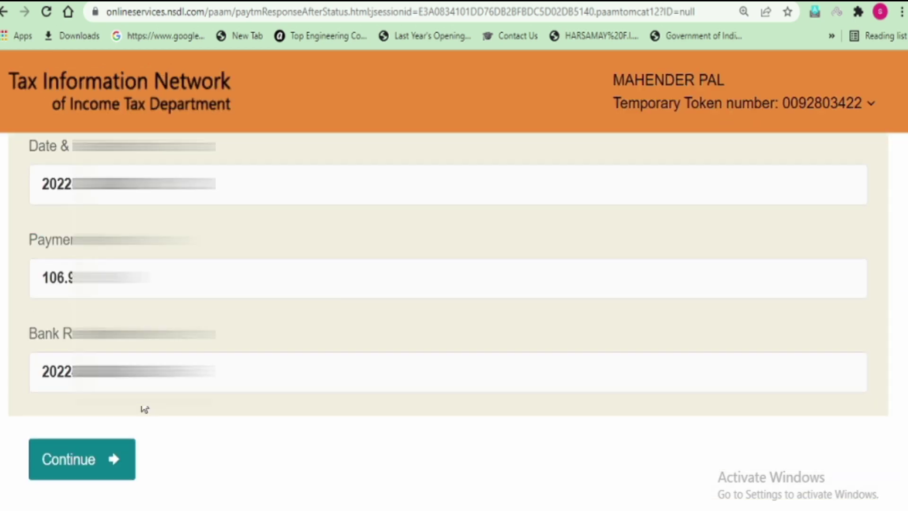
double_click(40, 371)
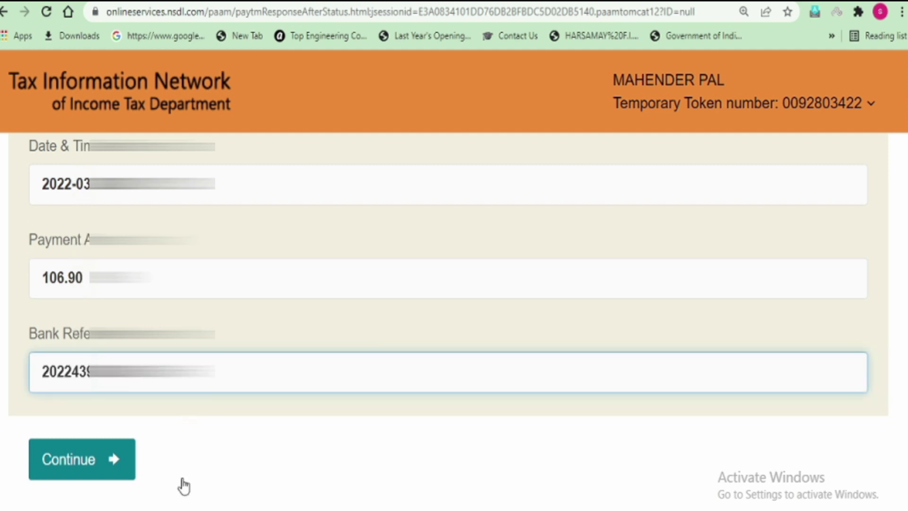
scroll(185, 486, down, 2)
click(72, 385)
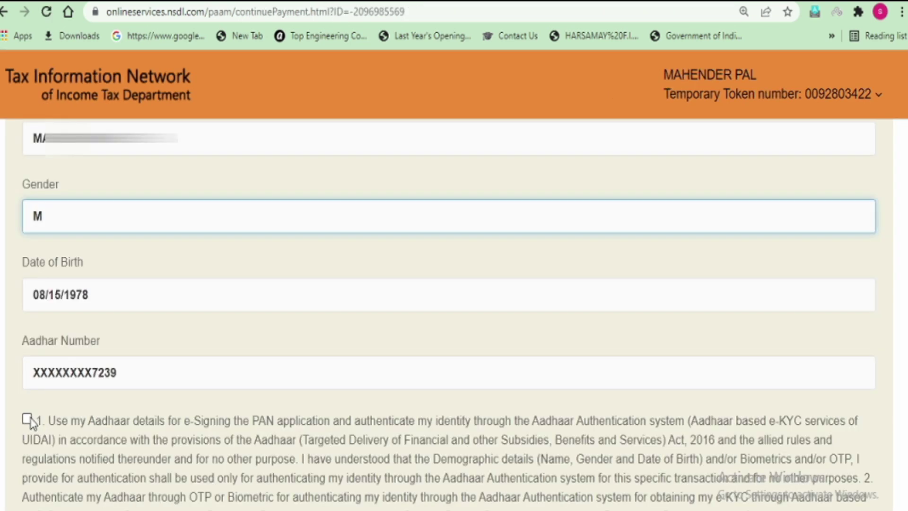
click(27, 419)
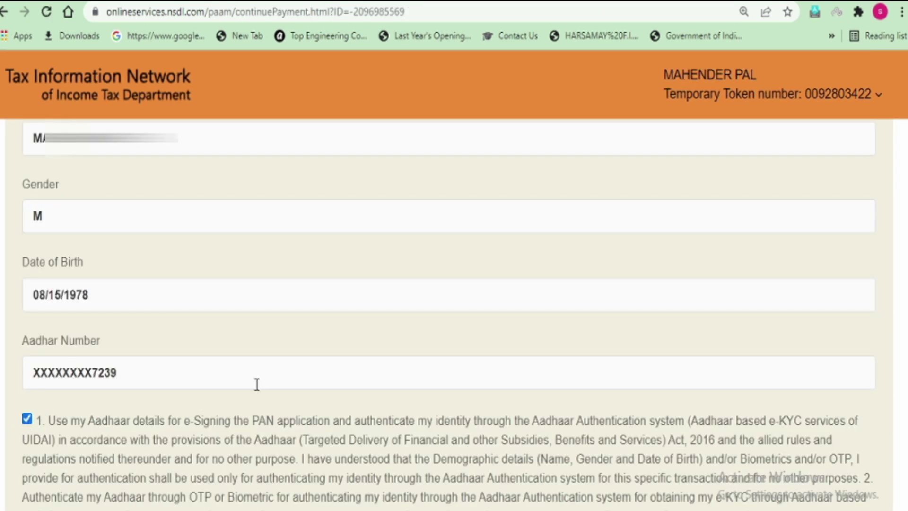
scroll(353, 361, down, 3)
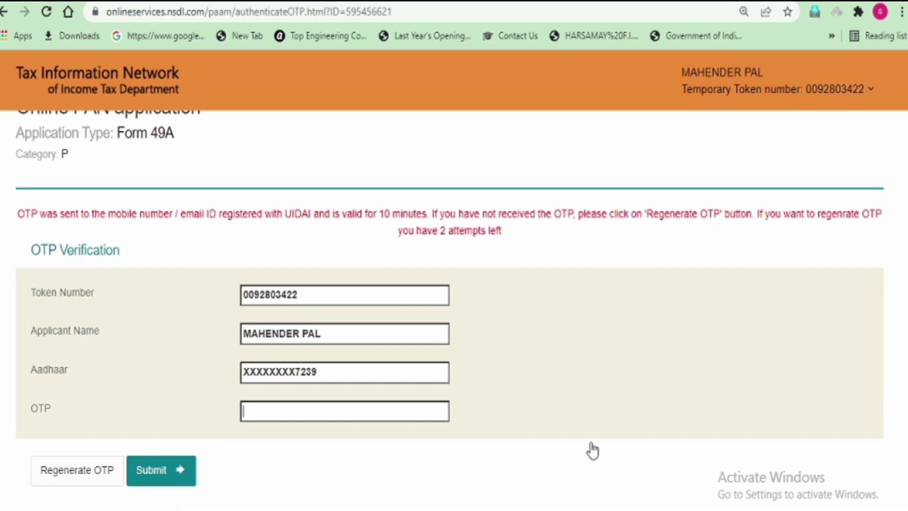
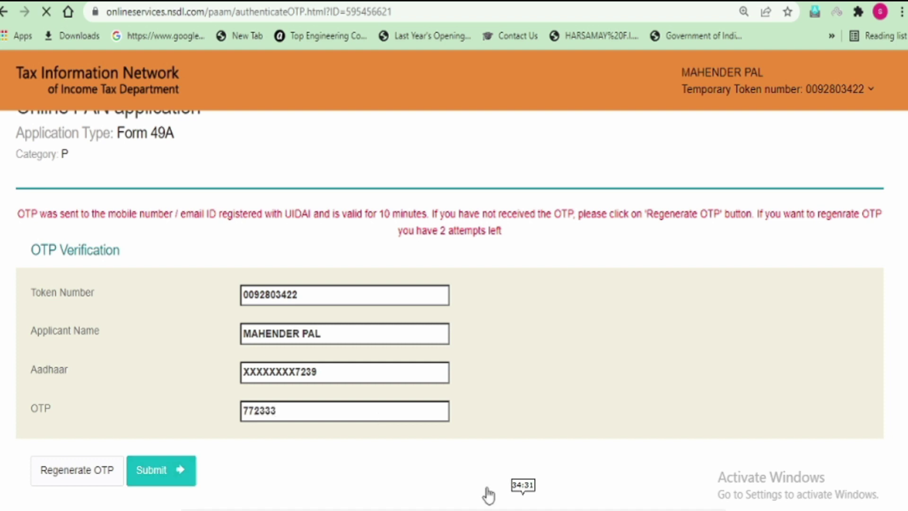
Enter the received Aadhaar OTP and submit it for verification
key(Return)
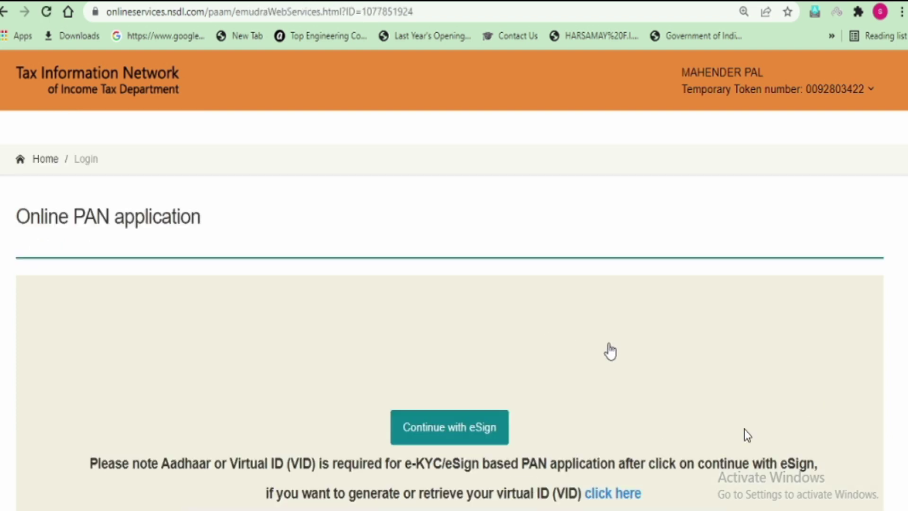
scroll(605, 355, down, 3)
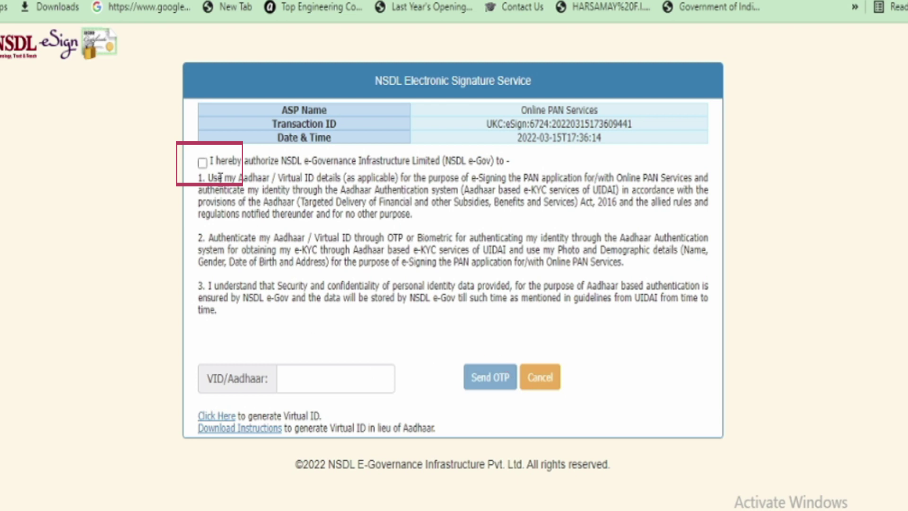
Authorise NSDL e-Gov to use Aadhaar details and place the cursor in the empty VID/Aadhaar field
click(202, 163)
click(308, 378)
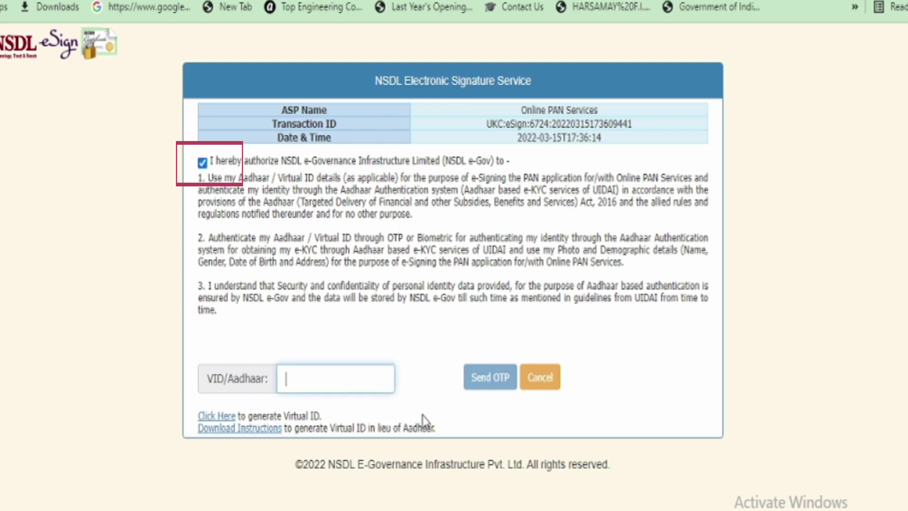
key(ctrl+plus)
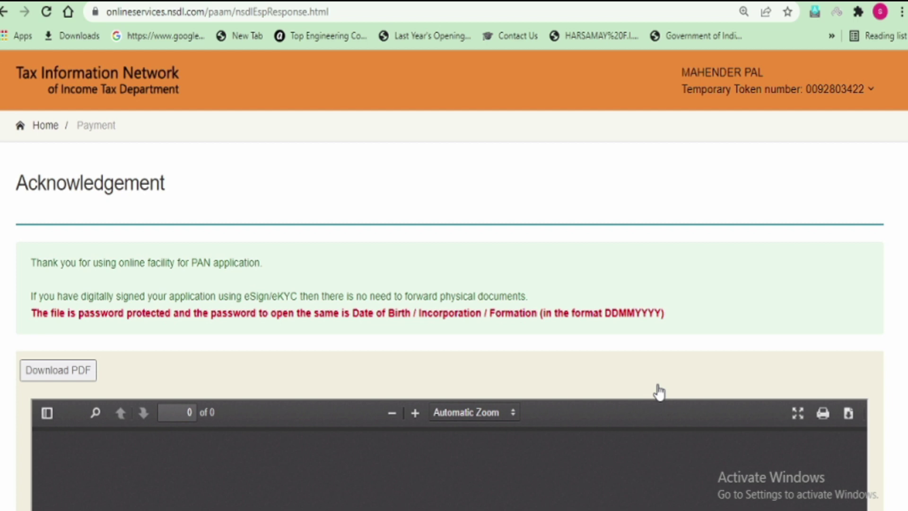
Scroll down to the embedded acknowledgement PDF awaiting its password
scroll(304, 355, down, 5)
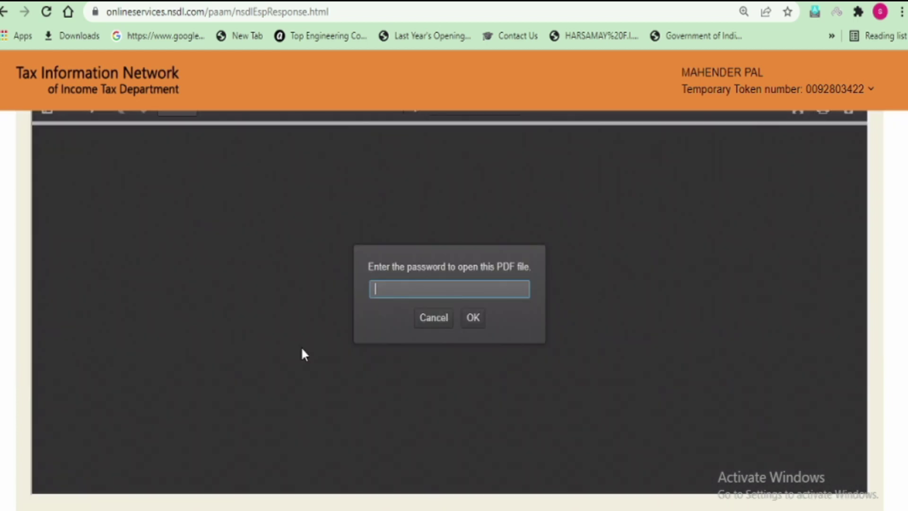